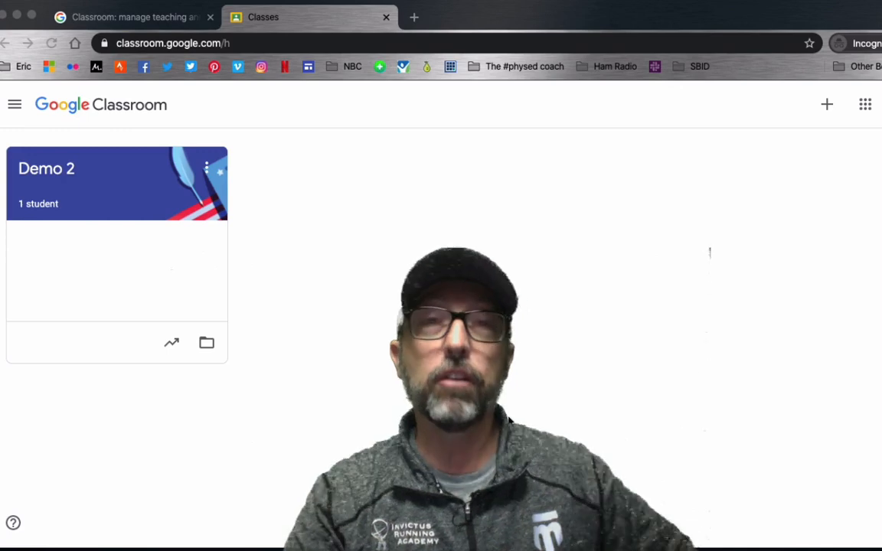
- Create a new class named "Demo Class", leaving section, subject and room empty
click(828, 108)
click(828, 108)
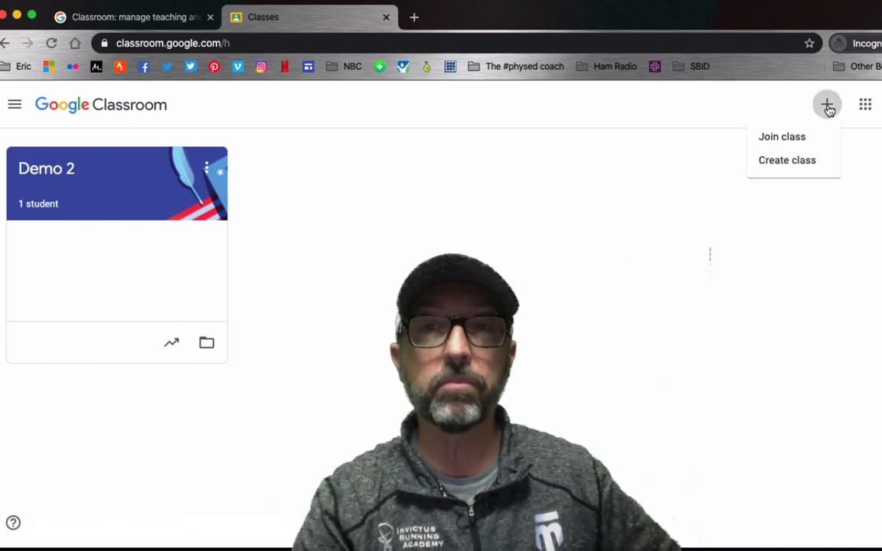
click(792, 170)
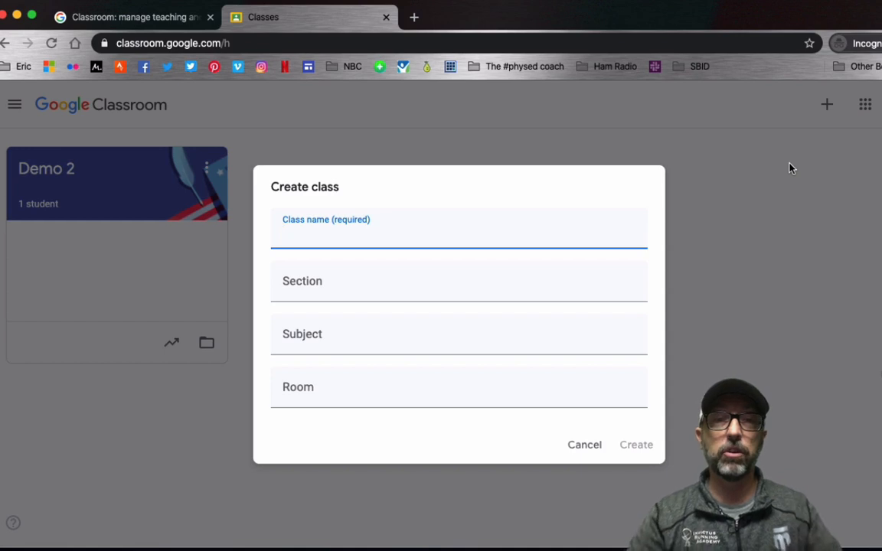
text(Dem)
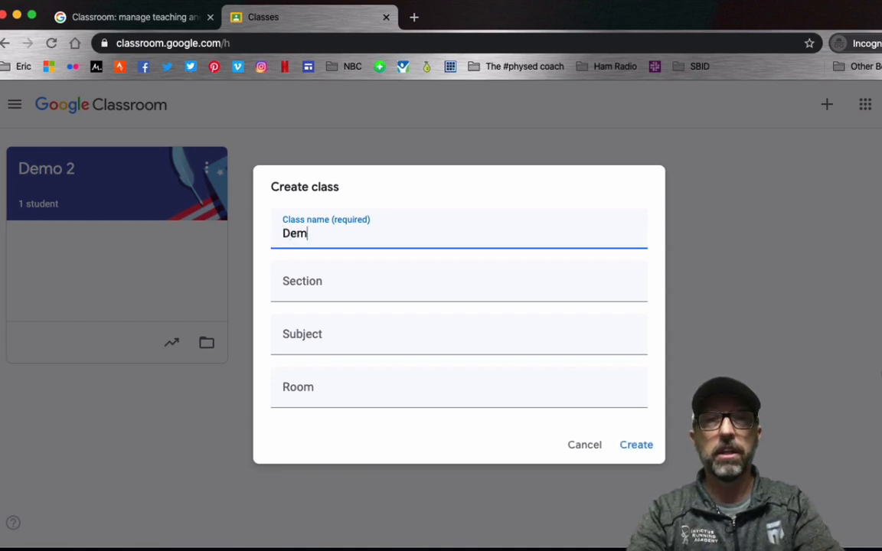
text(o Class)
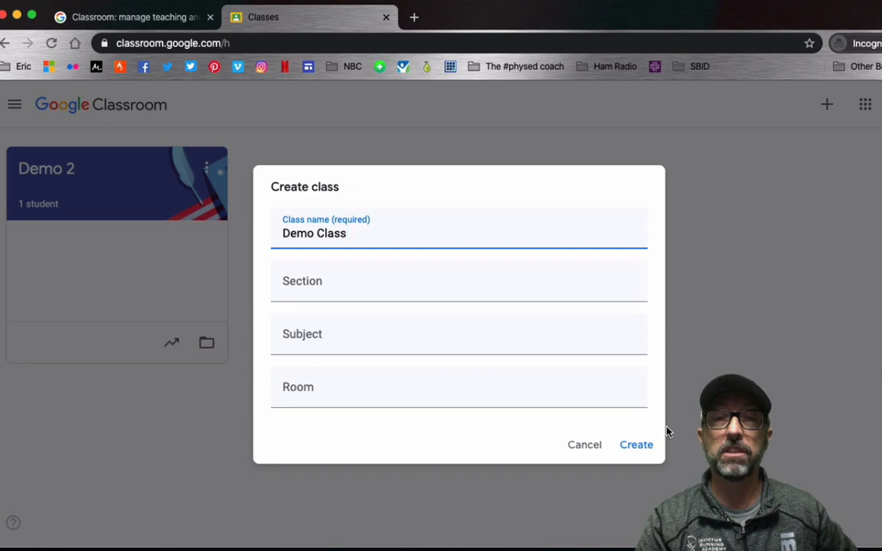
click(636, 448)
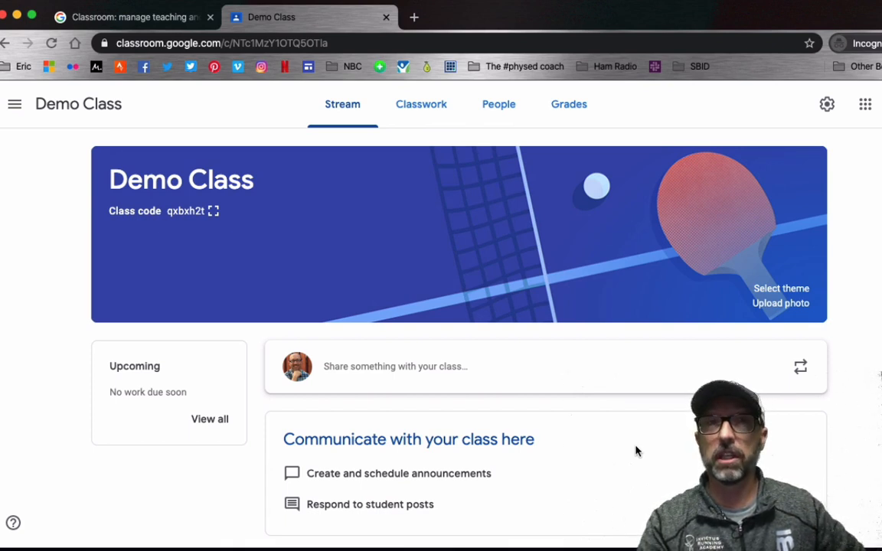
- Return to the overview of all classes and reopen Demo Class
click(14, 105)
click(52, 108)
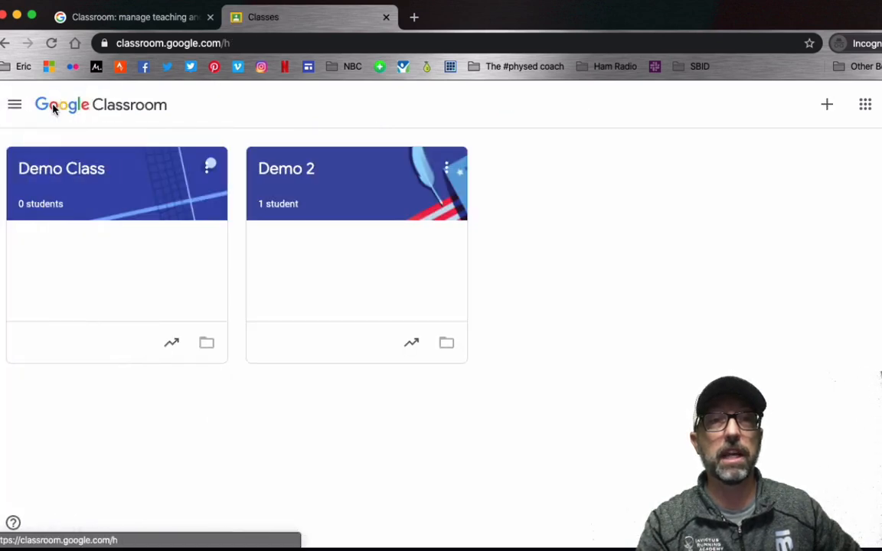
click(79, 176)
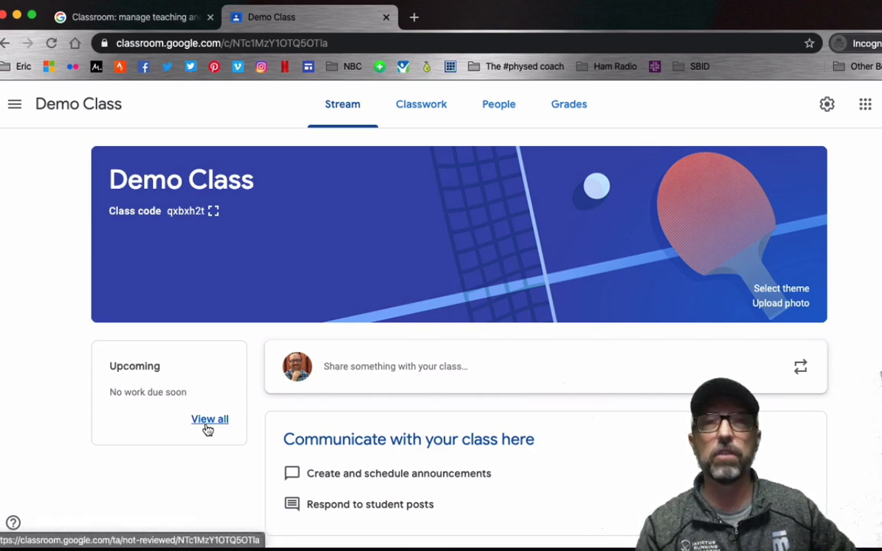
- Look over the Demo Class stream page and display the class code enlarged
scroll(507, 438, down, 1)
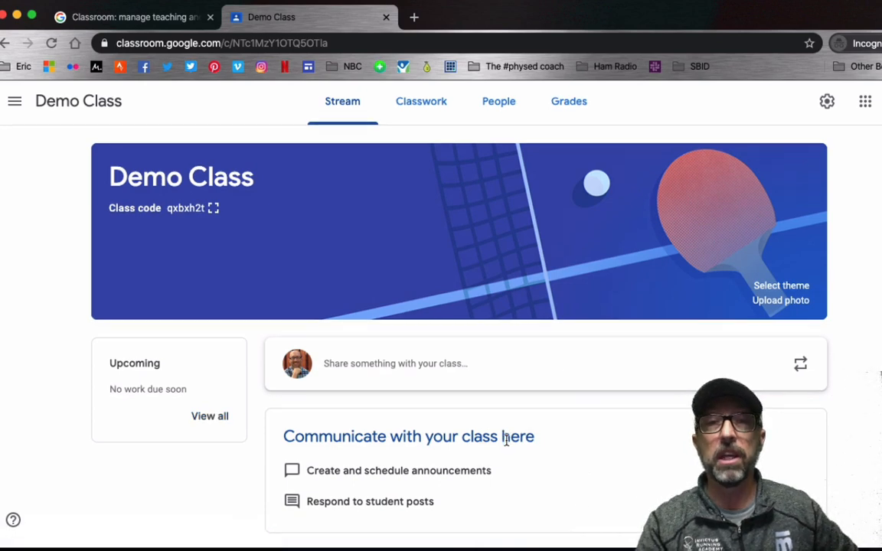
scroll(507, 439, up, 1)
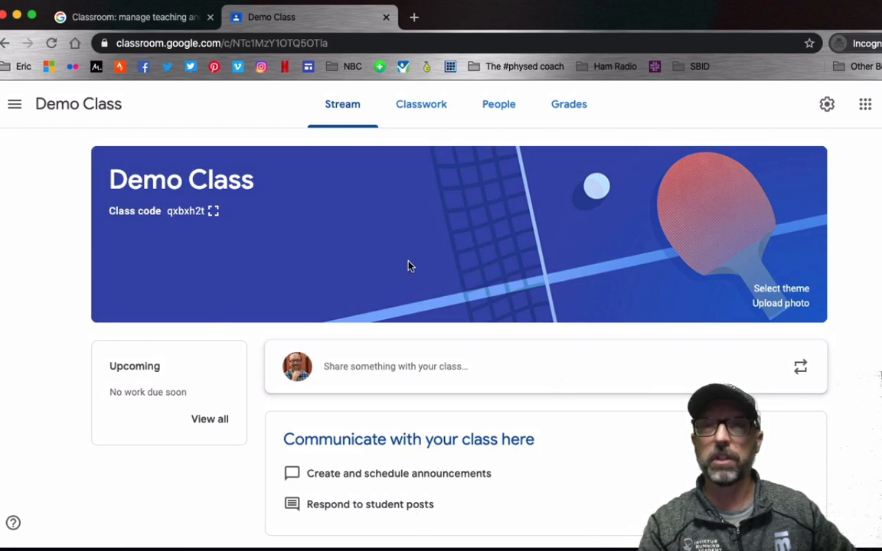
click(213, 215)
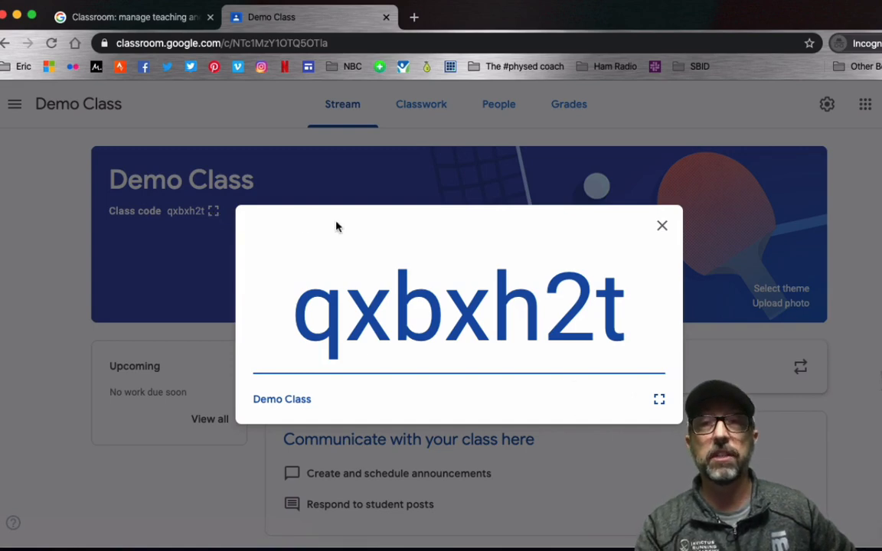
click(661, 226)
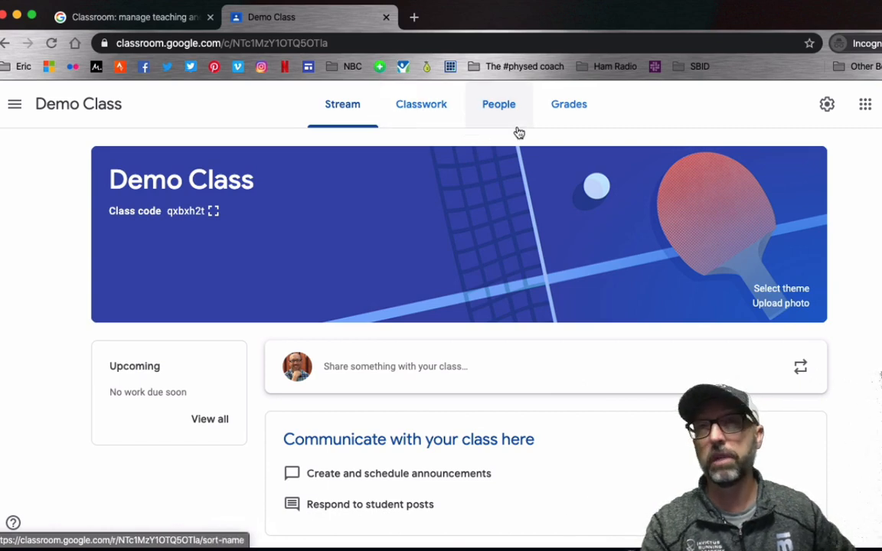
- Review the gradebook and roster of Demo Class, including the form for inviting other teachers
click(580, 117)
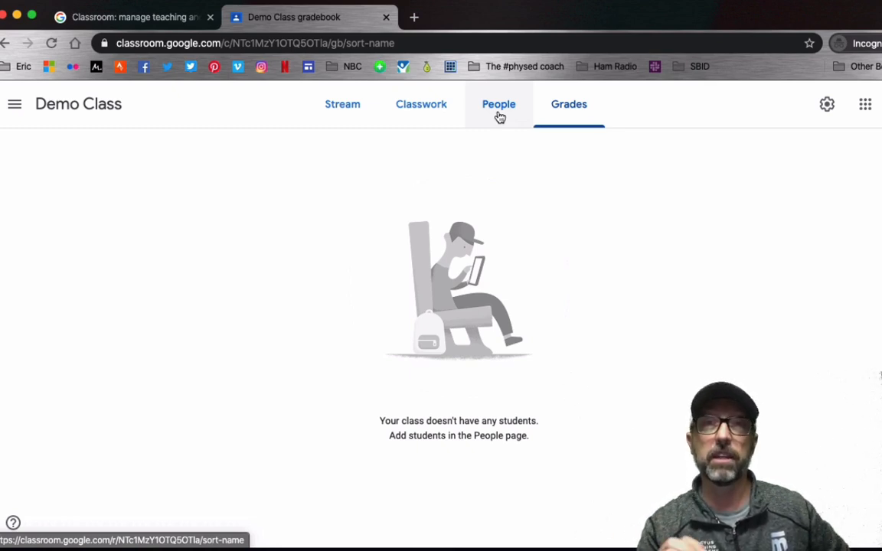
click(499, 115)
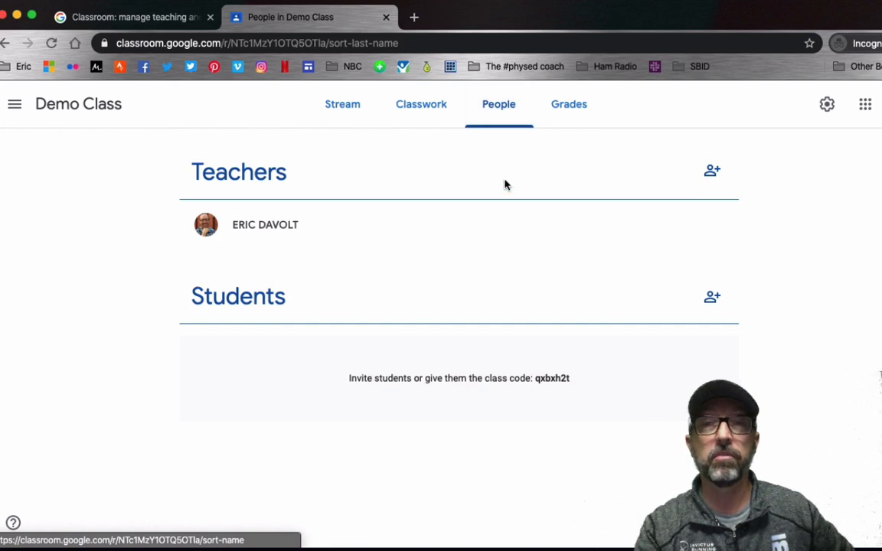
click(713, 175)
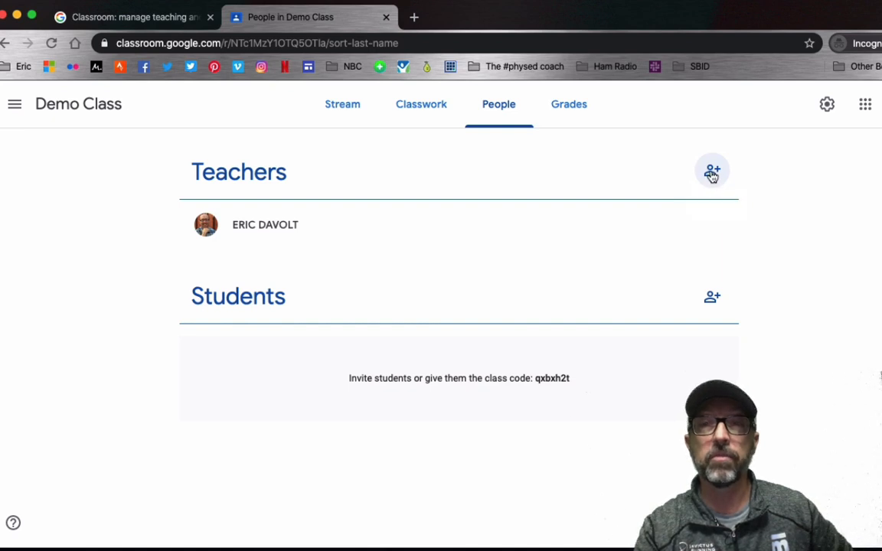
click(712, 175)
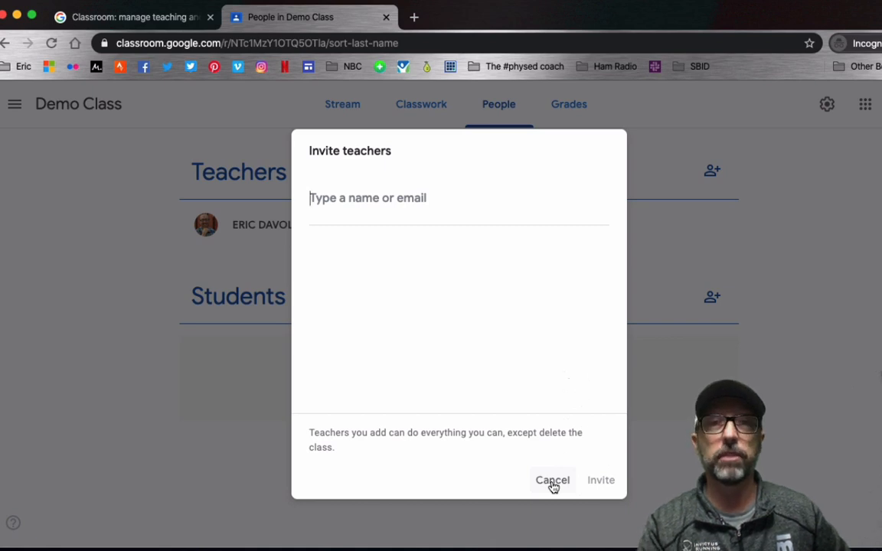
click(553, 485)
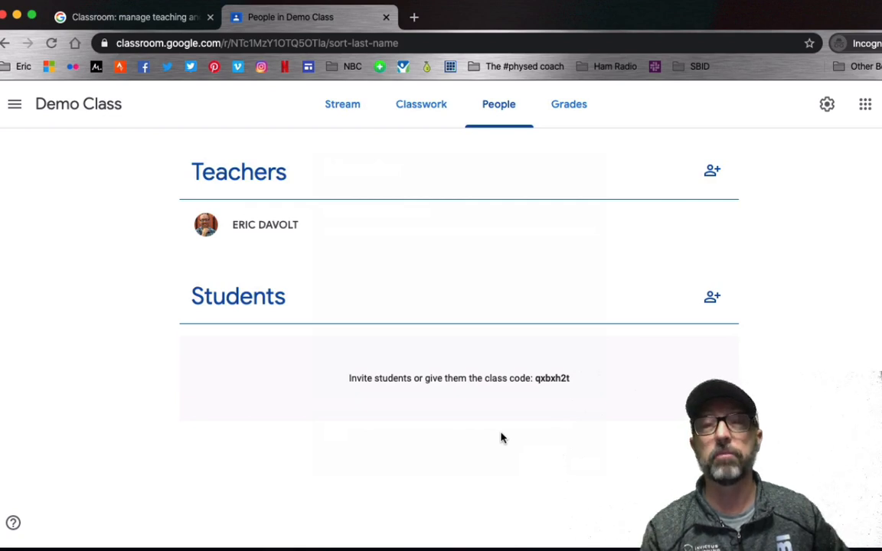
- Review the classwork and student roster of the Demo 2 class
click(427, 116)
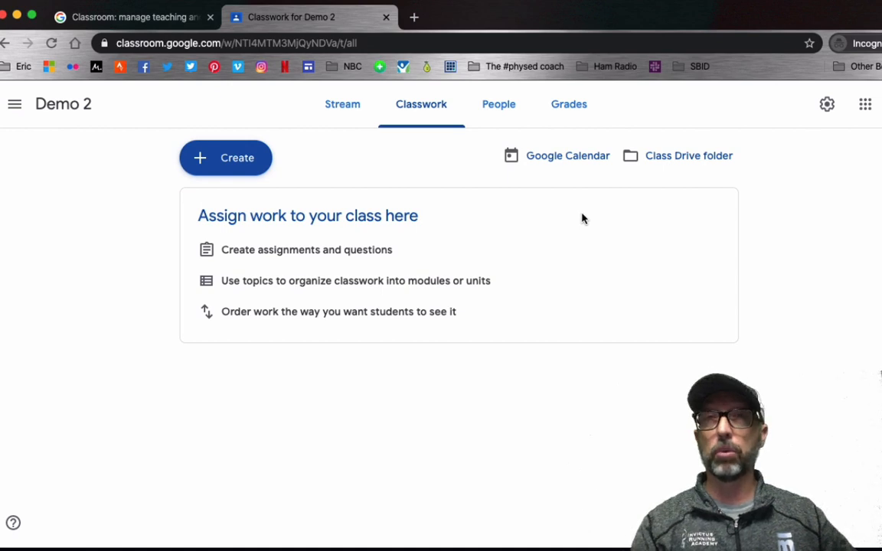
click(499, 112)
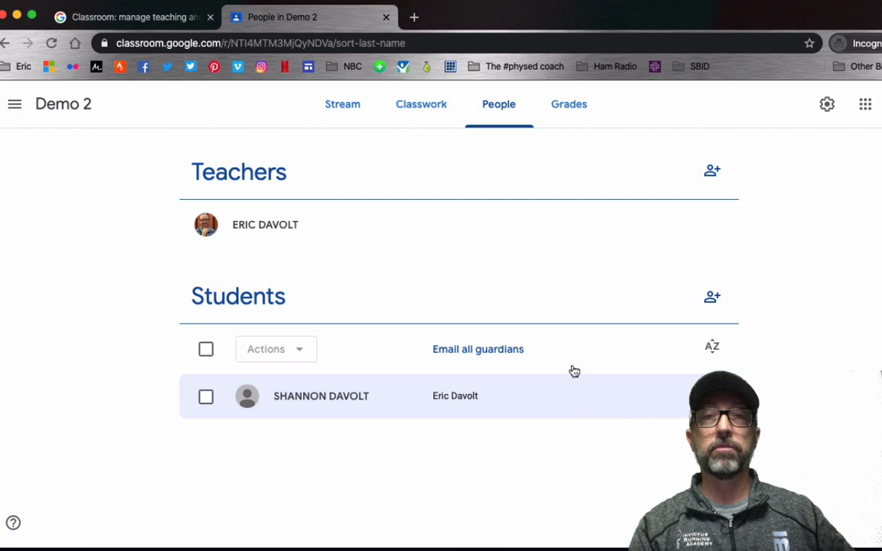
click(425, 118)
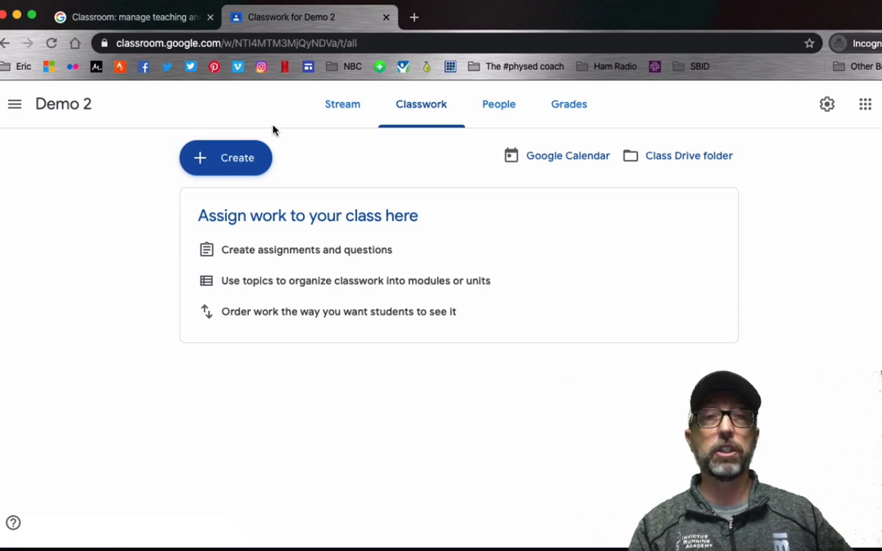
- Add a classwork topic named "Personal Fitness" to the Demo 2 class
click(228, 163)
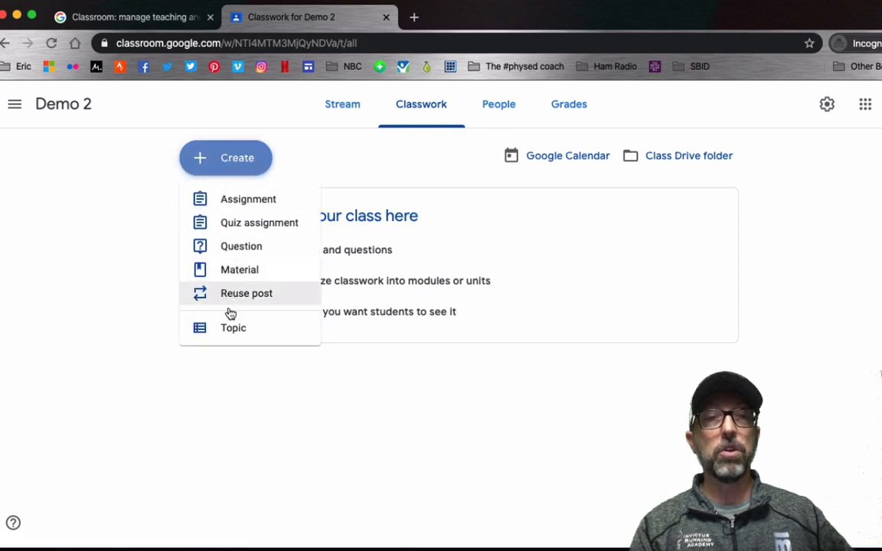
click(234, 329)
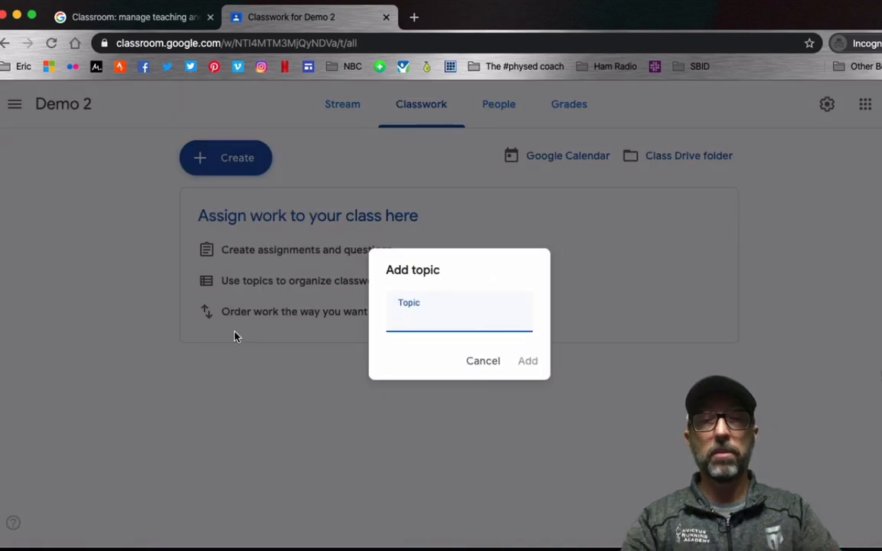
text(Pe)
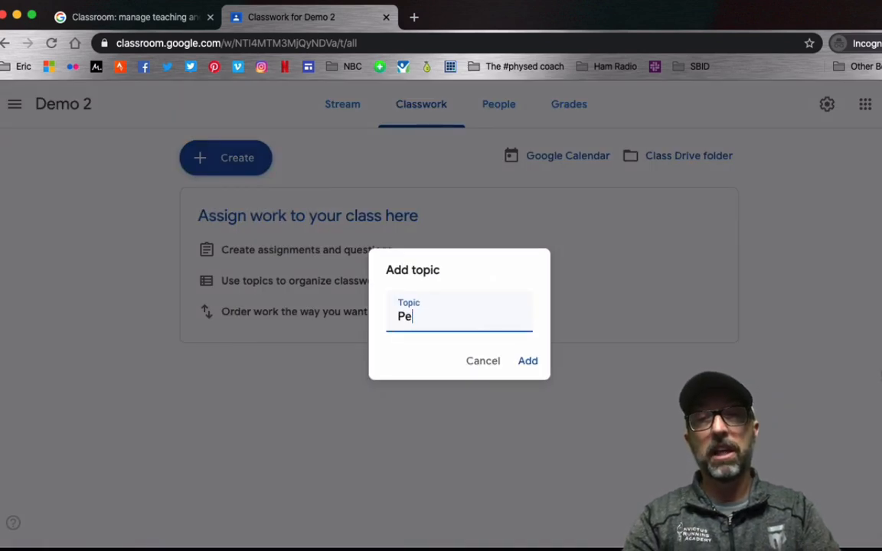
text(rsonal Fitness)
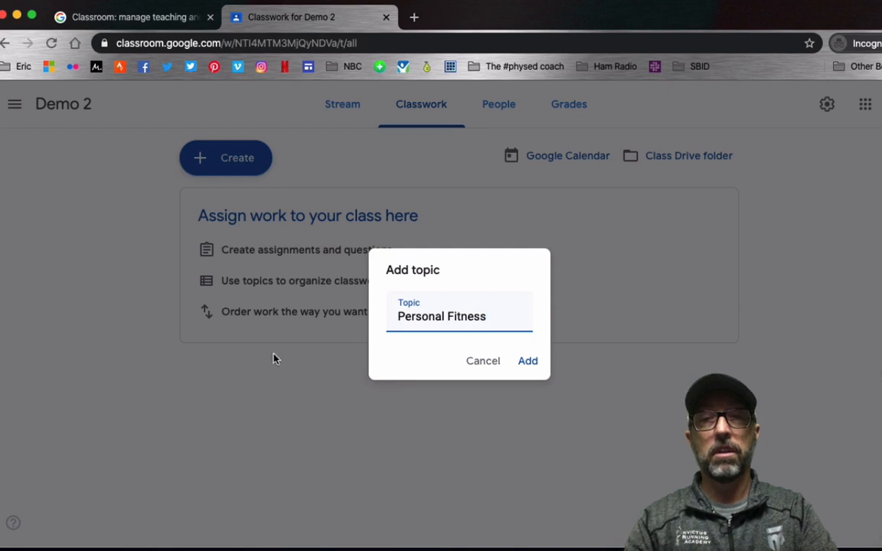
click(529, 363)
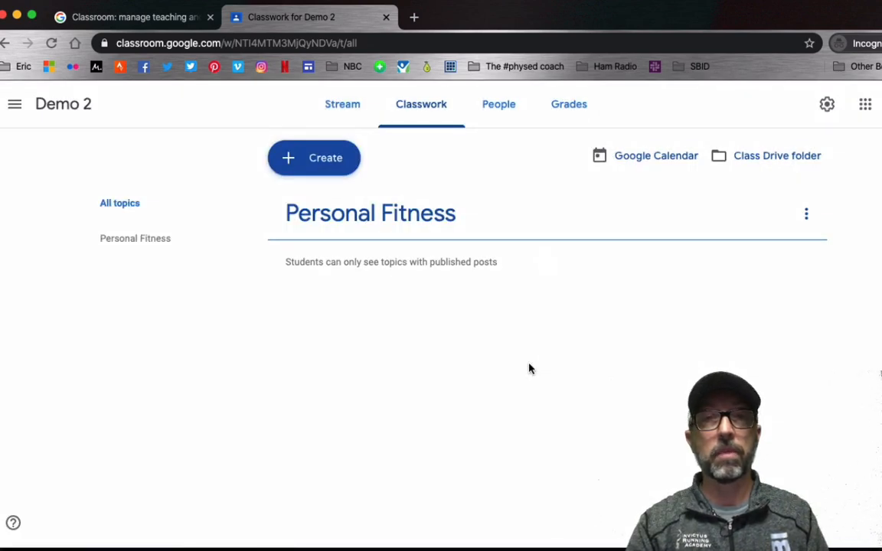
- Add a second classwork topic named "Invasion Games" to the Demo 2 class
click(299, 162)
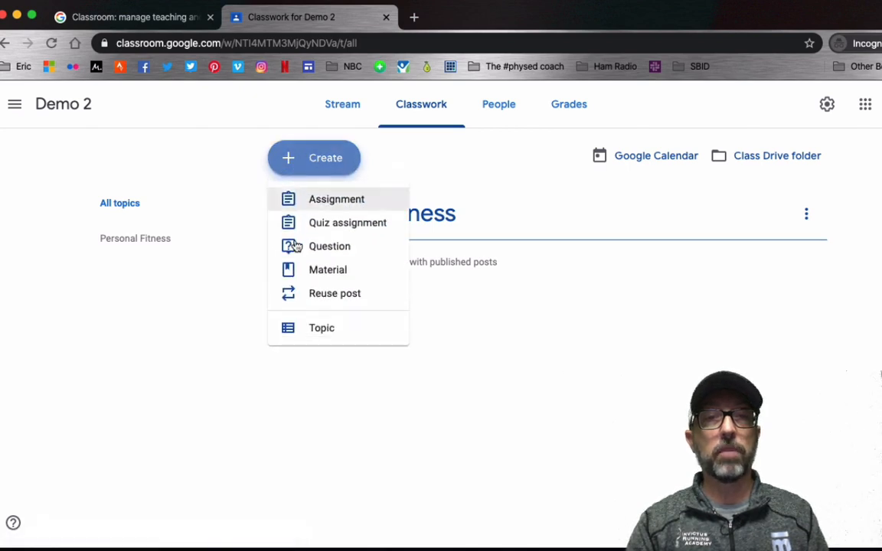
click(319, 330)
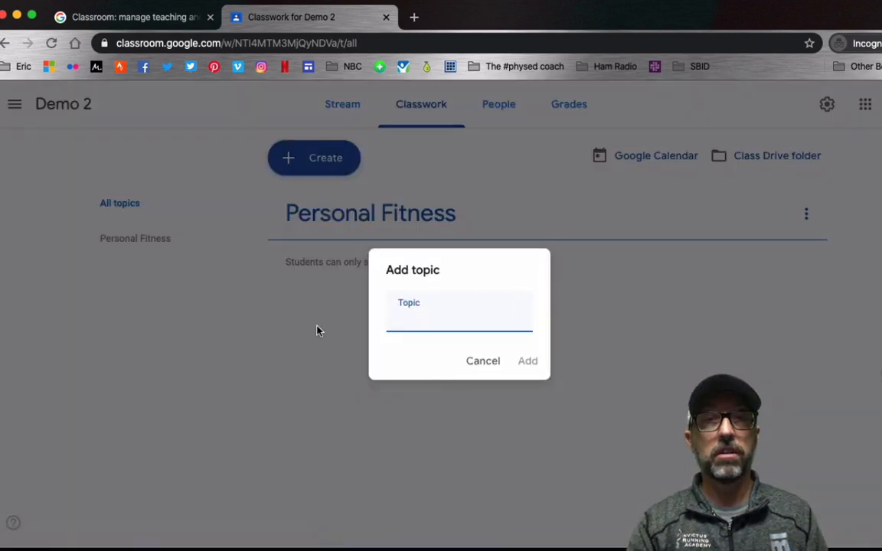
text(Invasion Game)
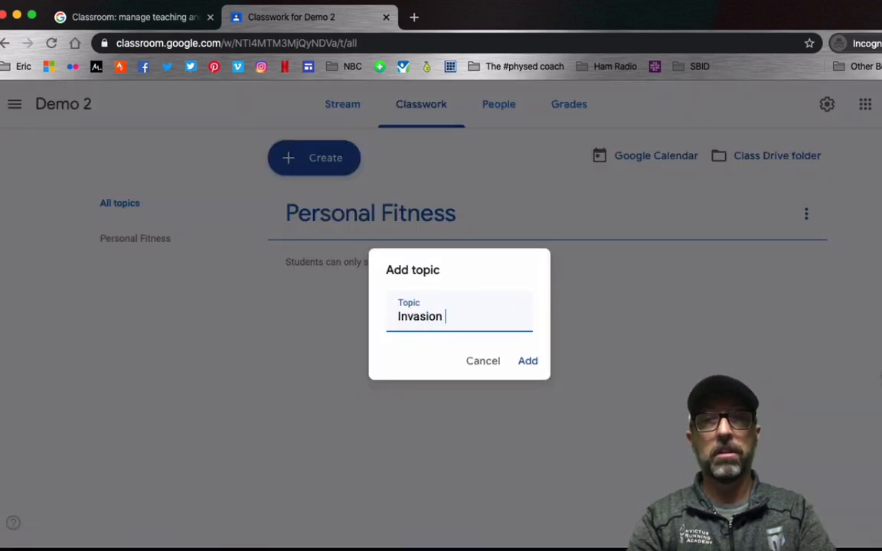
text(s)
click(530, 363)
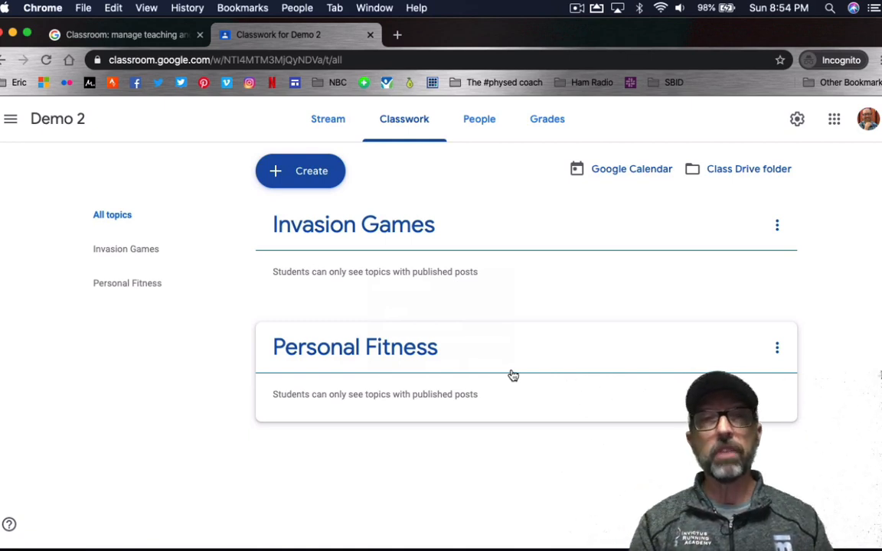
- View the Invasion Games and Personal Fitness topics individually and return to the list of all topics
click(123, 255)
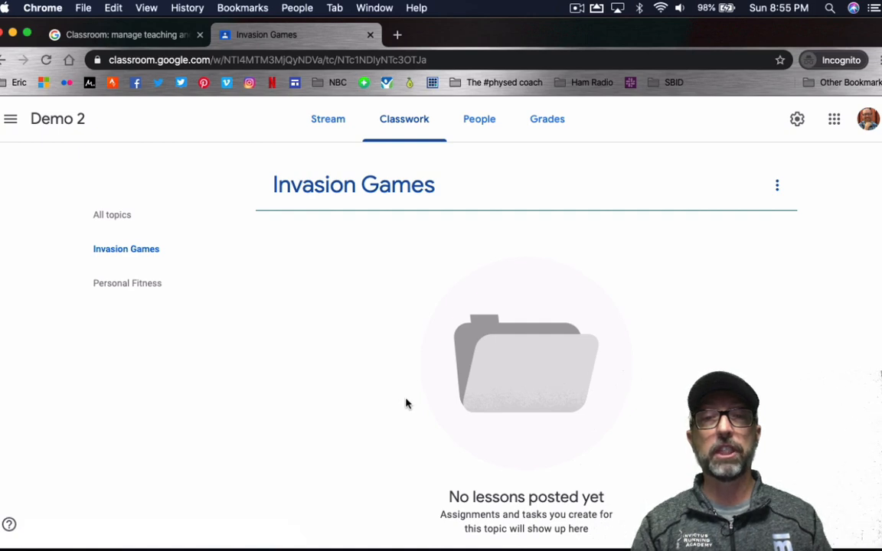
click(124, 286)
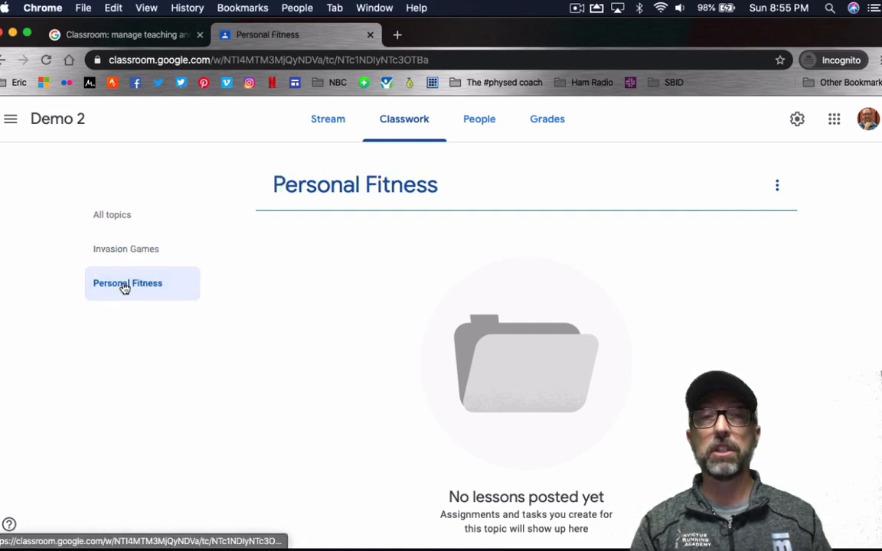
click(116, 222)
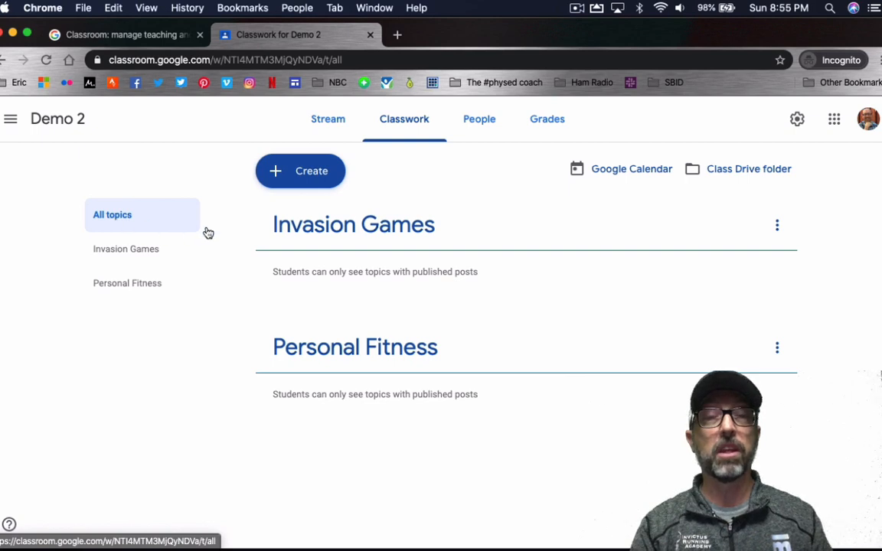
- Start a new assignment in Demo 2 titled "Fitness Log and Reflection"
click(314, 173)
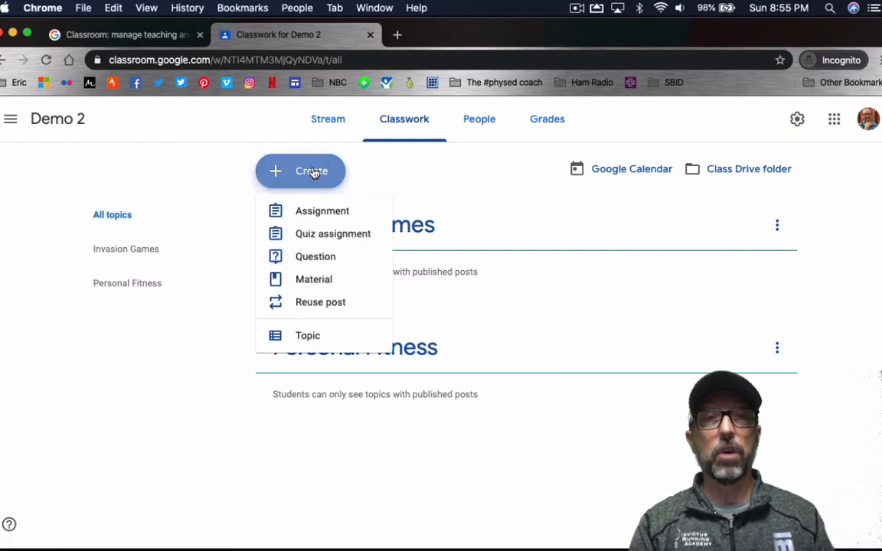
click(319, 214)
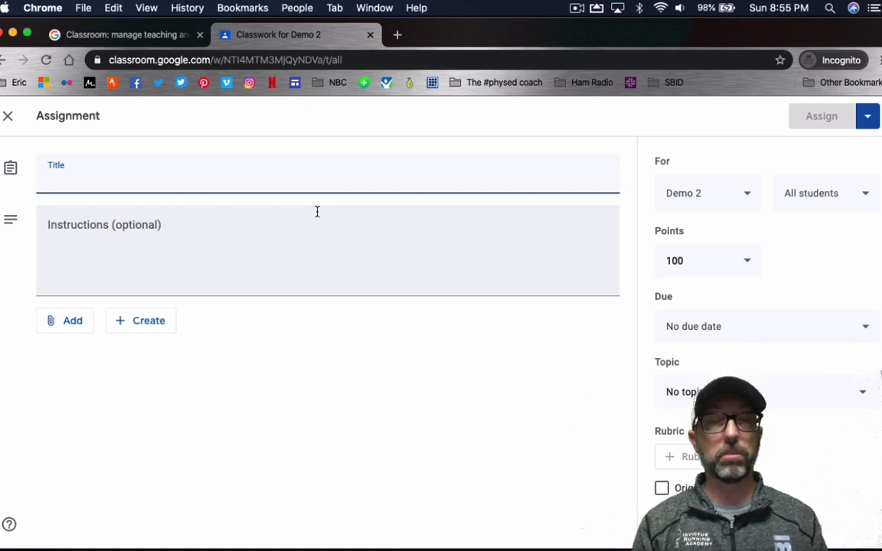
text(Fitness Log and Reflection)
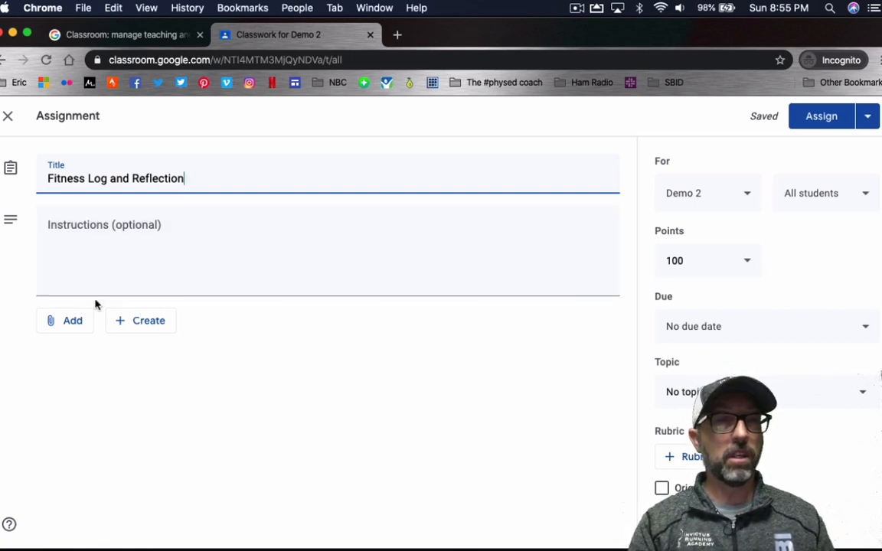
- Attach the Classroom Demo document from the 2019-2020 School folder in Google Drive and set it to make a copy for each student
click(61, 328)
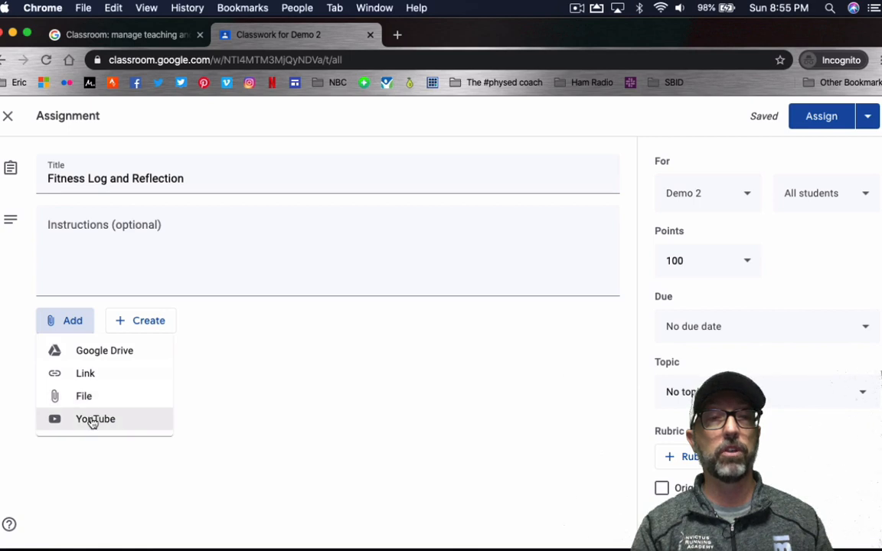
click(93, 352)
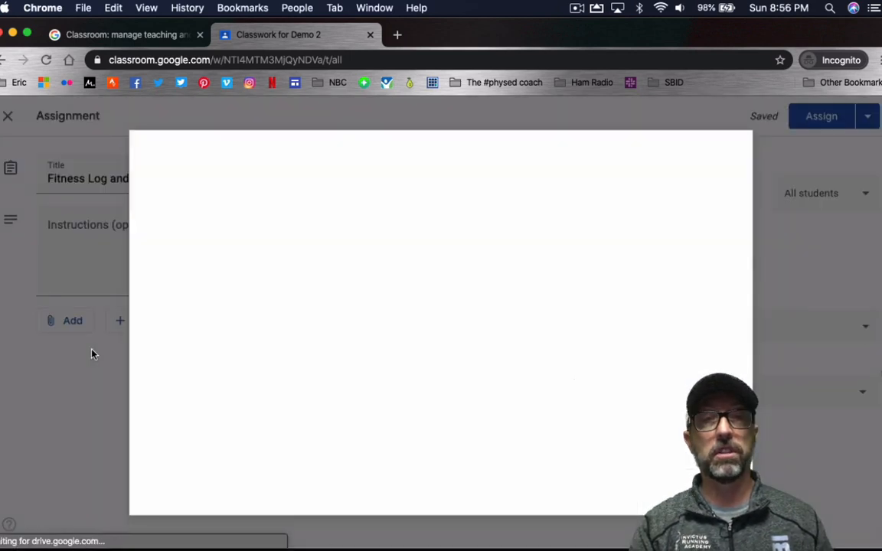
click(288, 188)
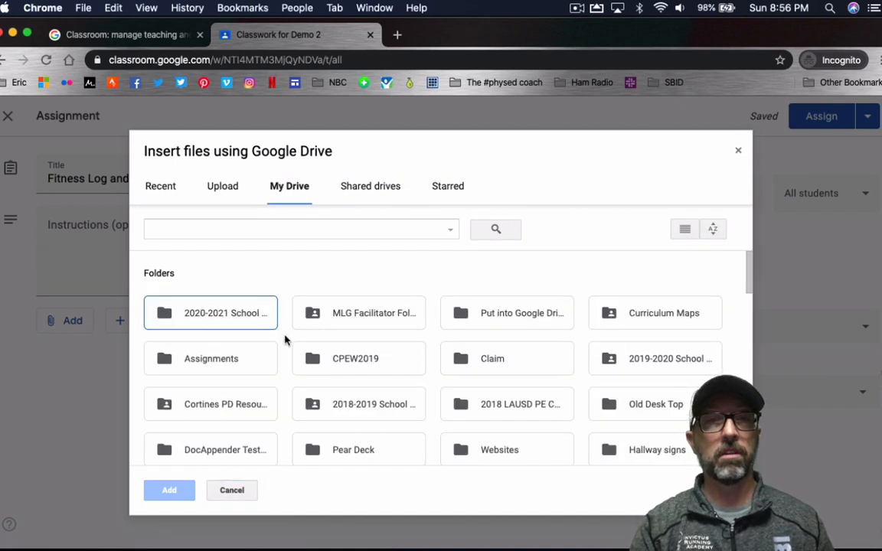
double_click(651, 365)
scroll(651, 365, down, 1)
click(201, 438)
click(171, 493)
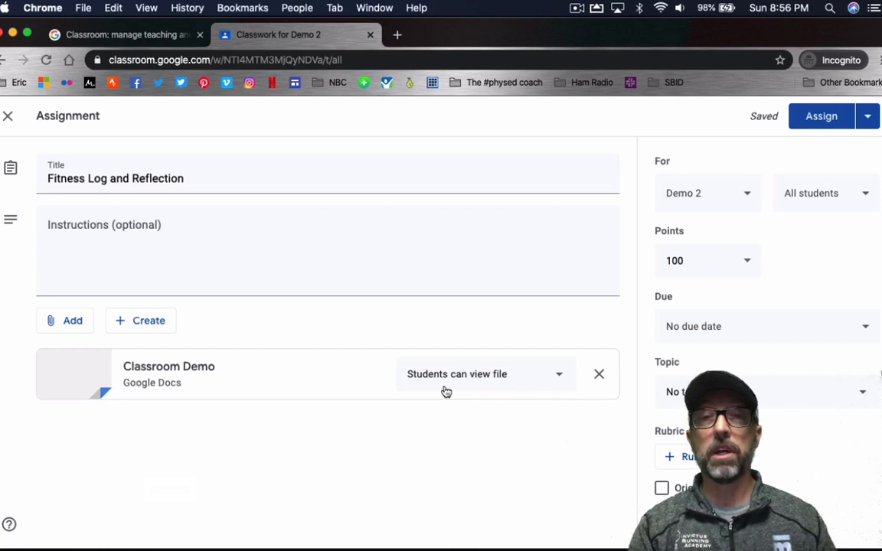
click(559, 379)
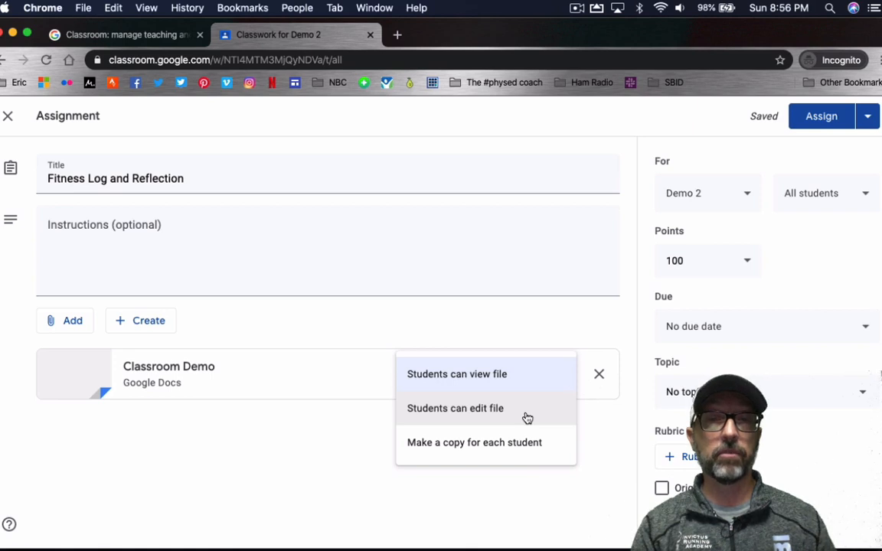
click(439, 444)
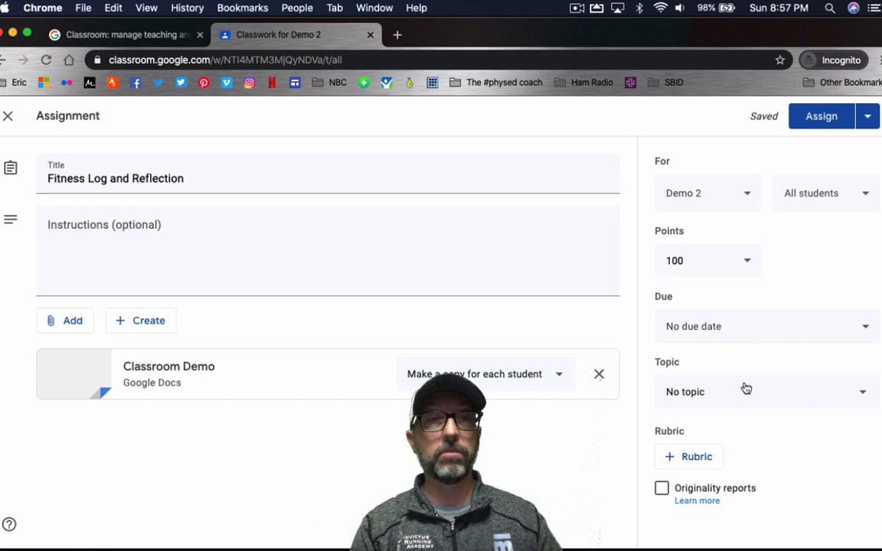
- Review which students and classes the assignment can go to, and check the points options without changing them
click(843, 201)
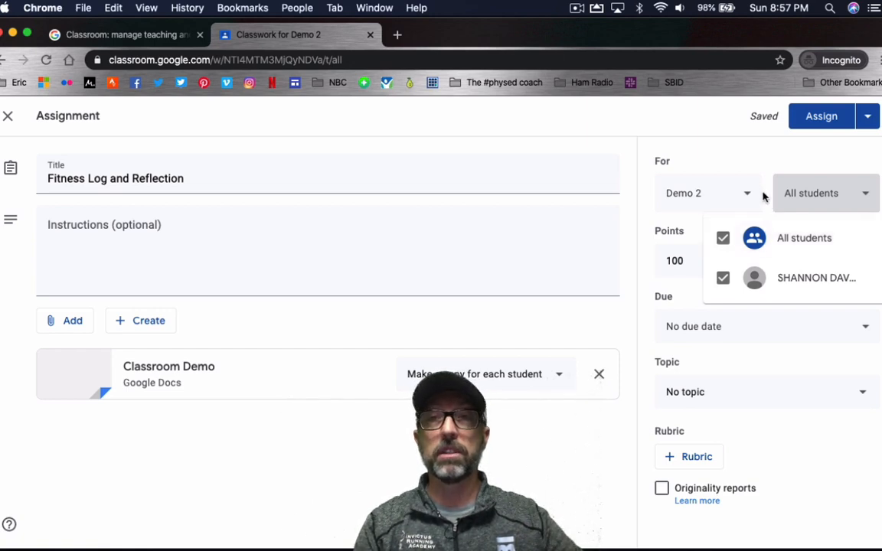
click(754, 151)
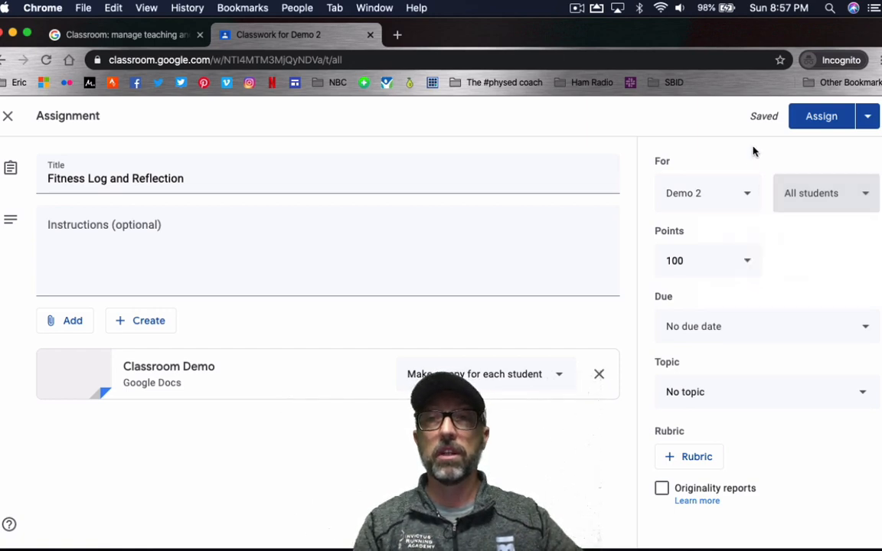
click(744, 200)
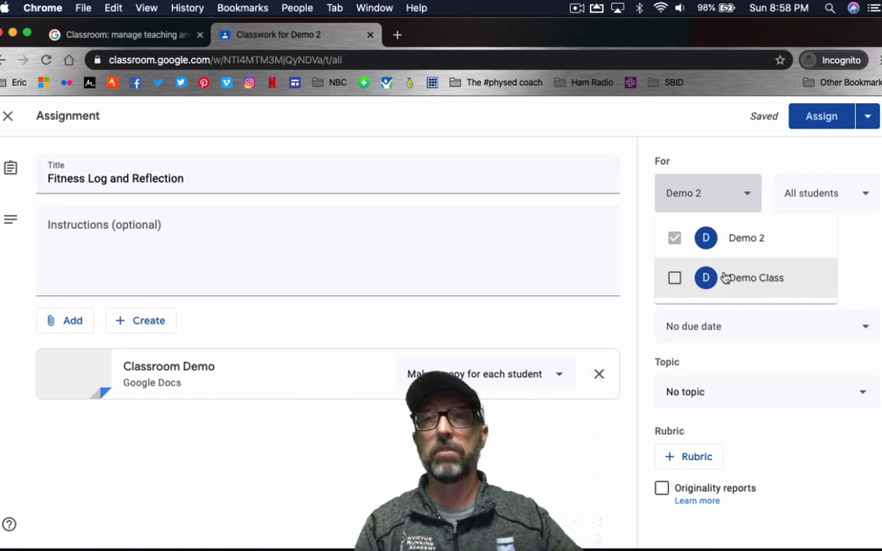
click(743, 164)
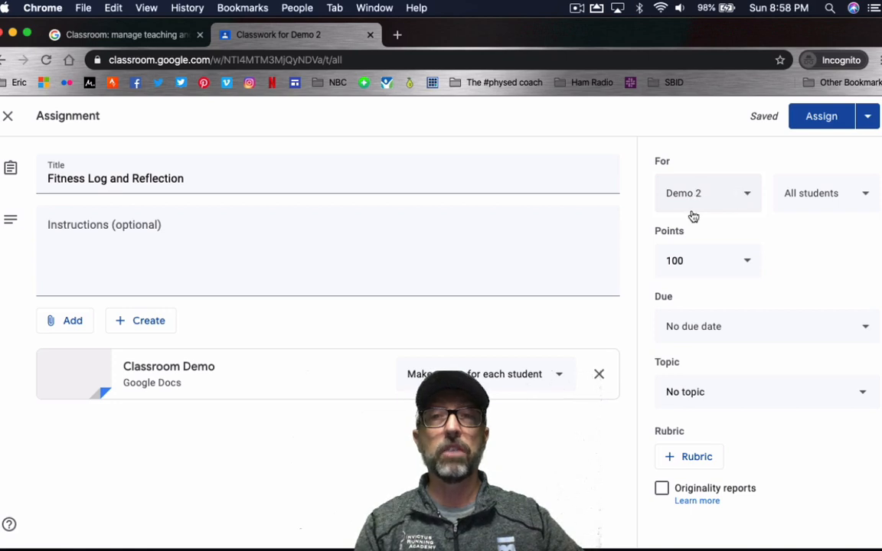
click(829, 194)
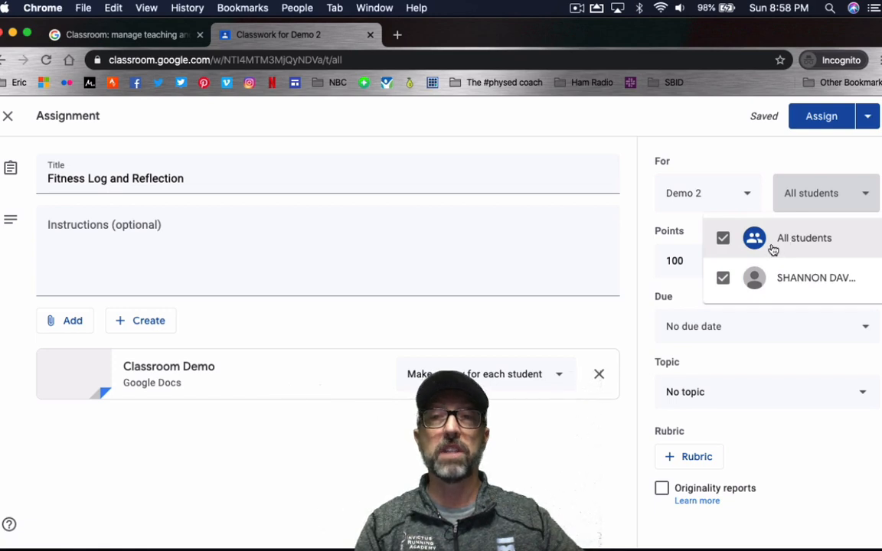
click(771, 163)
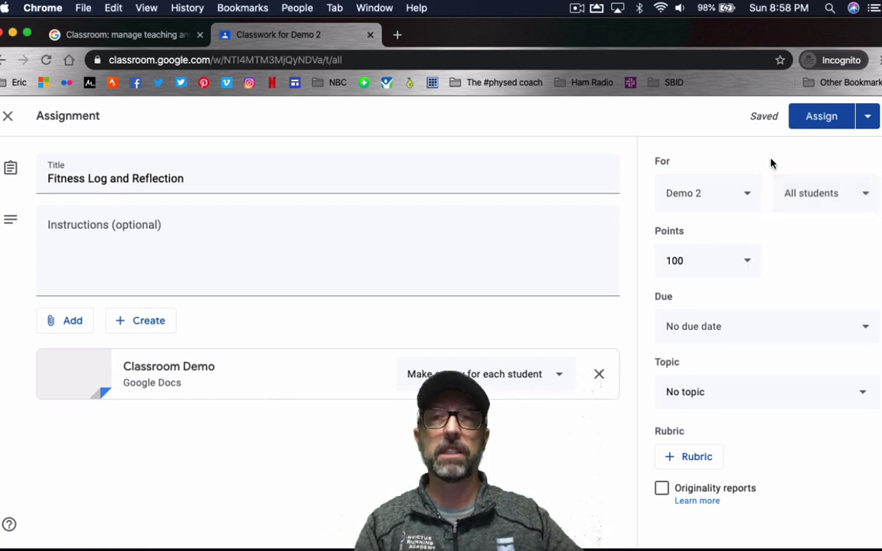
click(746, 265)
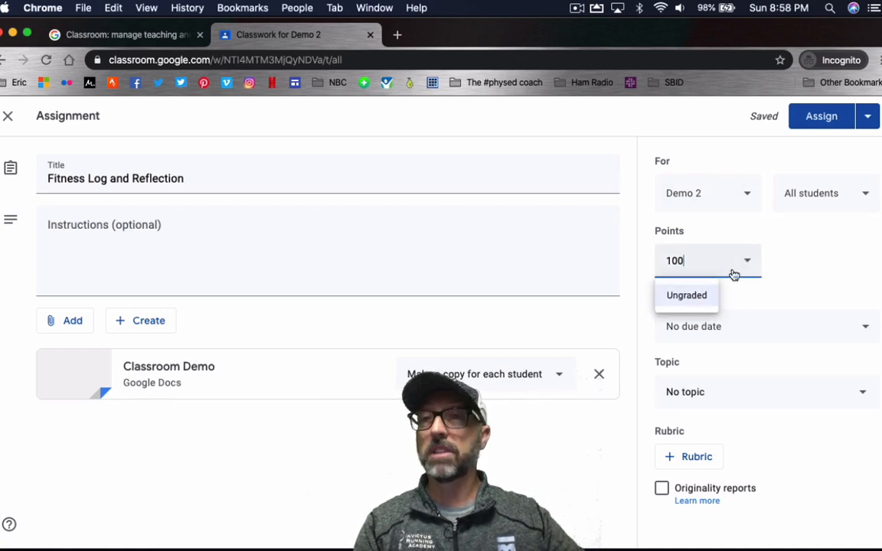
click(802, 258)
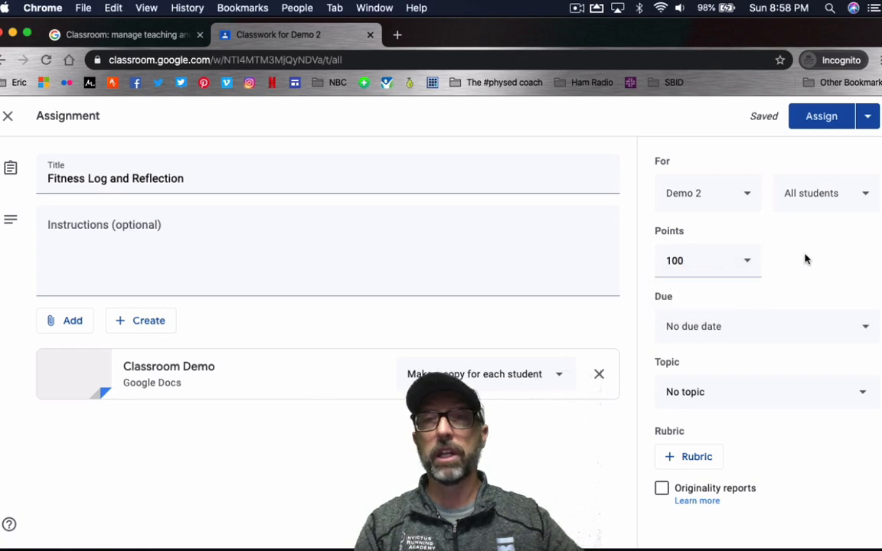
- Set the assignment's due date to Mar 31, 2020 at 11:59 PM and place it under the Personal Fitness topic
click(827, 332)
click(784, 387)
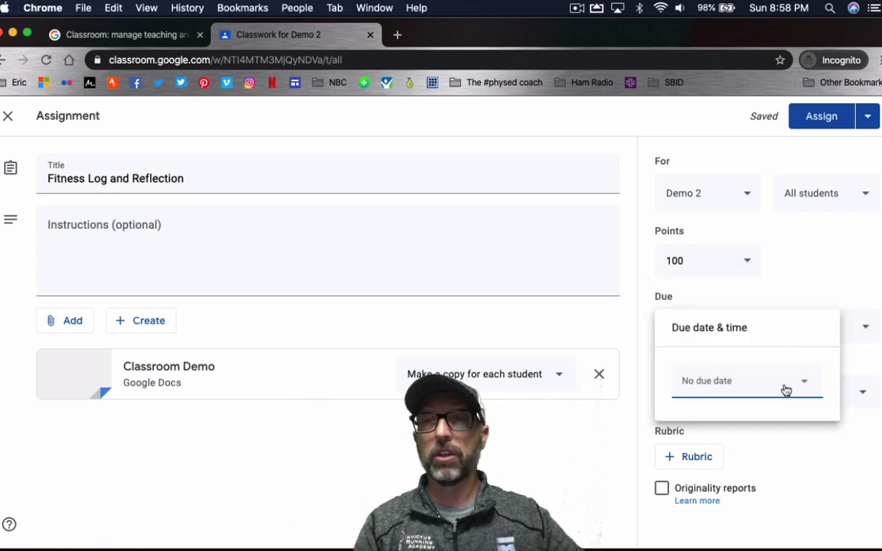
click(733, 349)
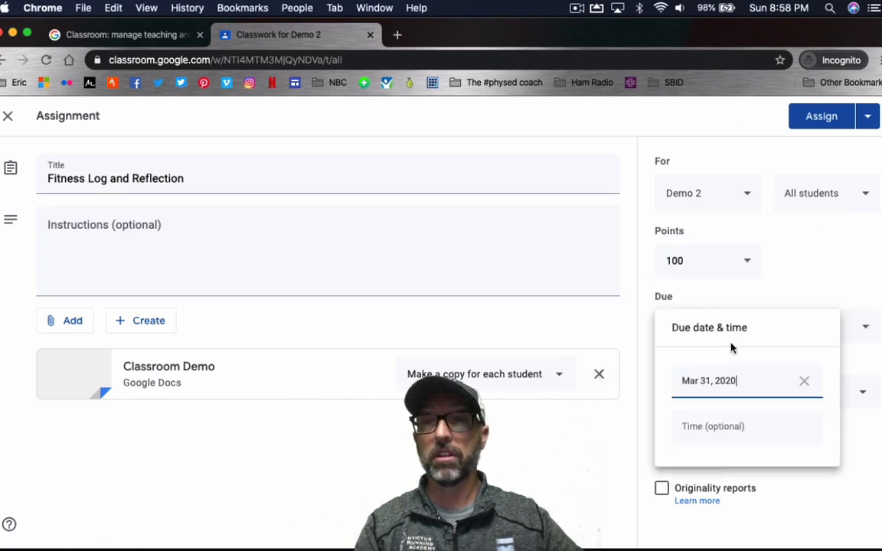
click(724, 428)
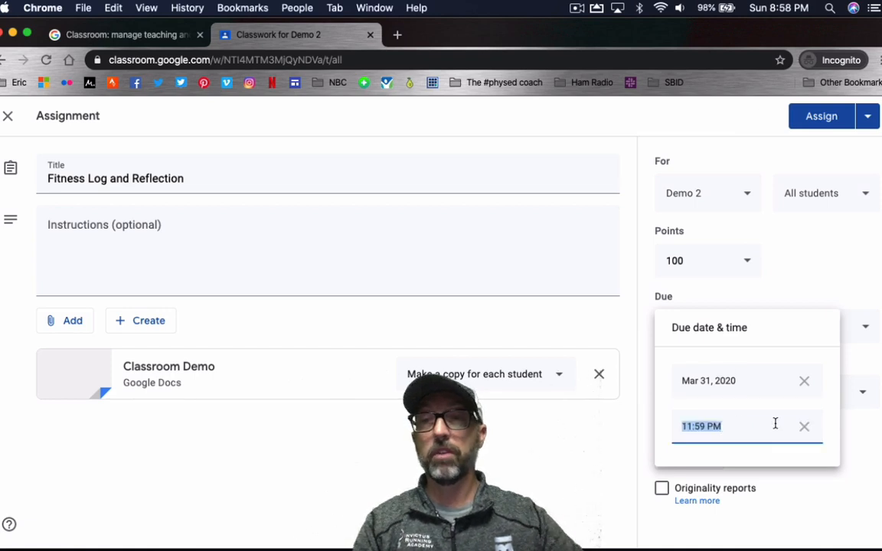
click(616, 435)
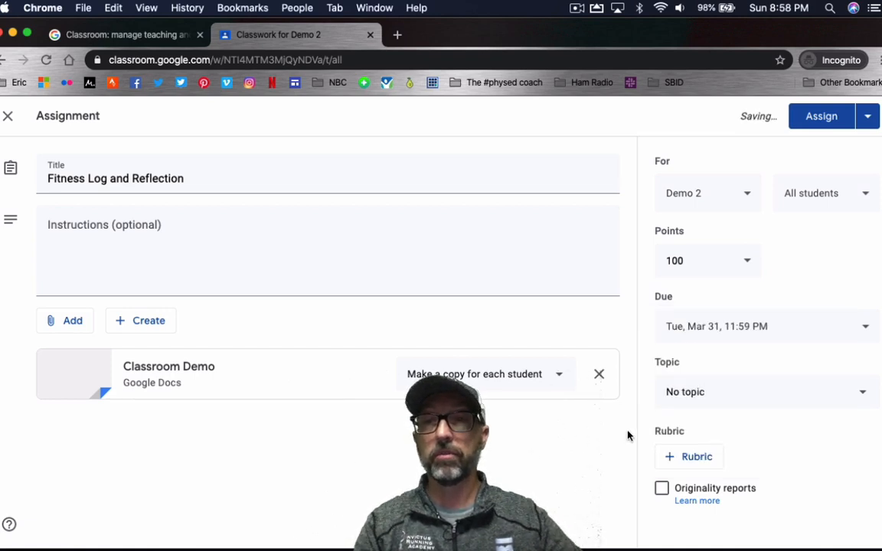
click(768, 396)
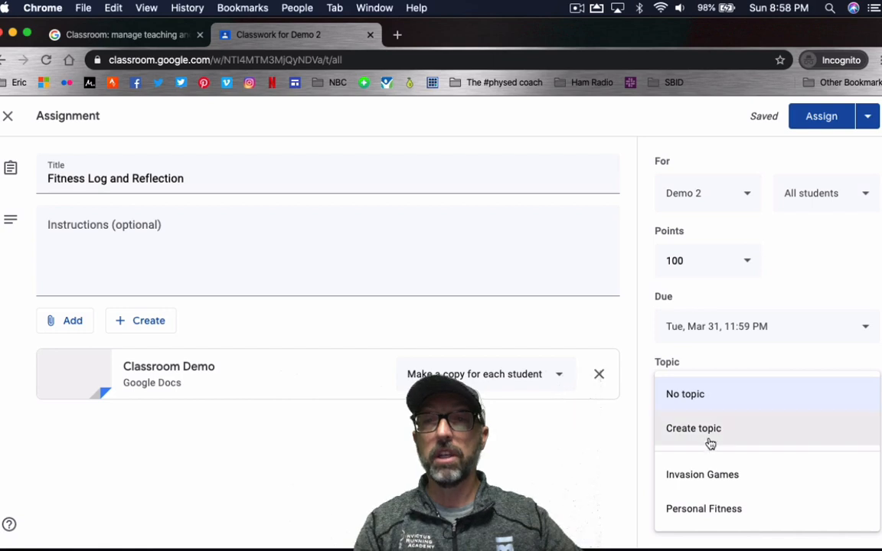
click(716, 516)
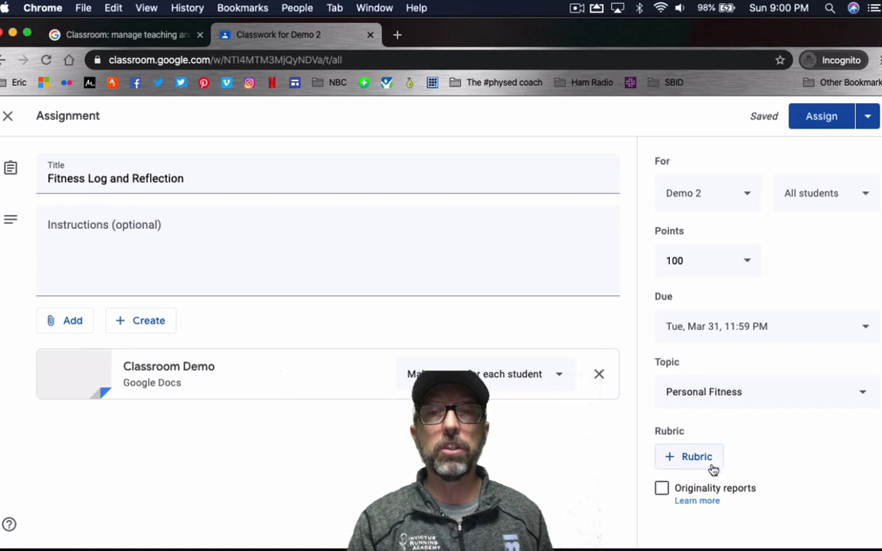
- Create a new rubric for the assignment and title its first criterion "Fitness Plan"
click(673, 459)
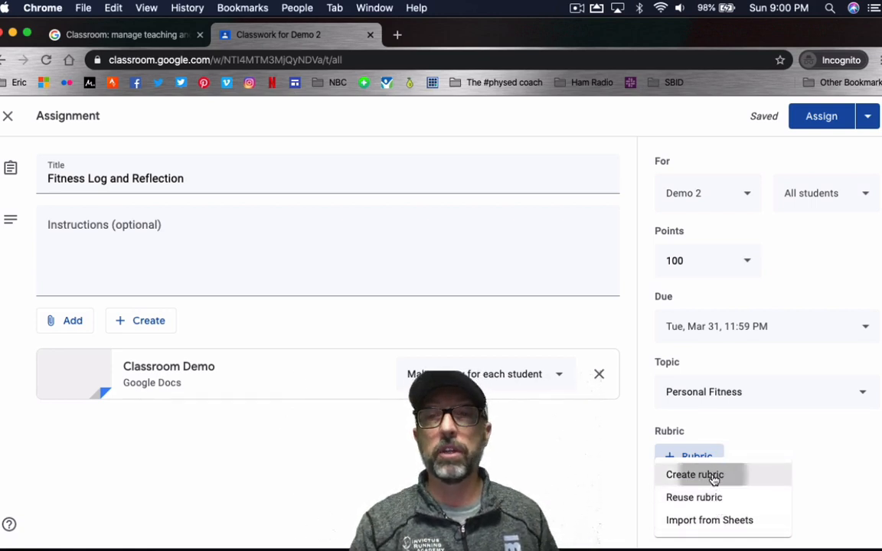
click(712, 475)
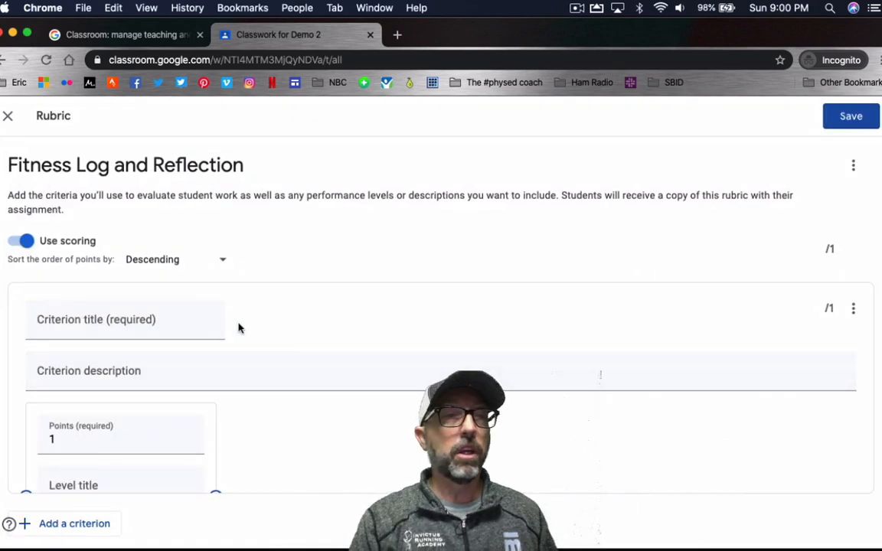
click(94, 326)
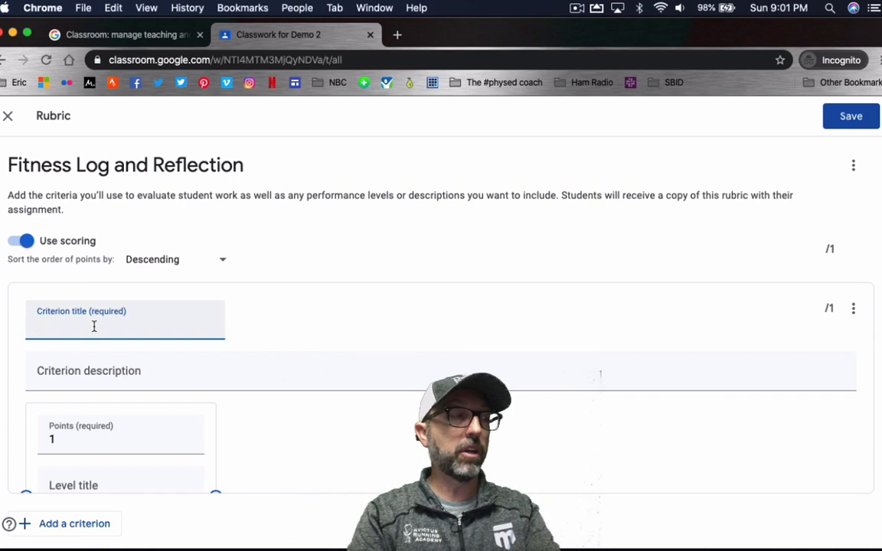
text(Fint)
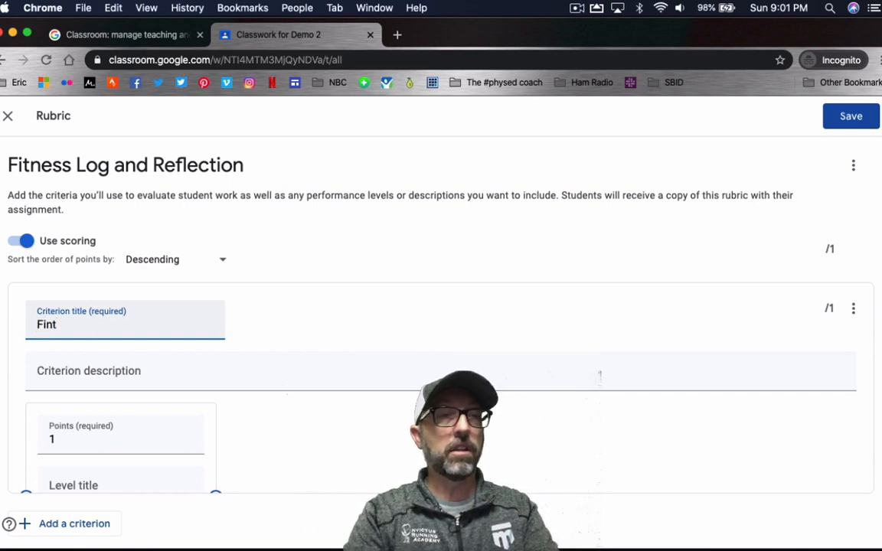
key(BackSpace)
key(BackSpace)
text(tness )
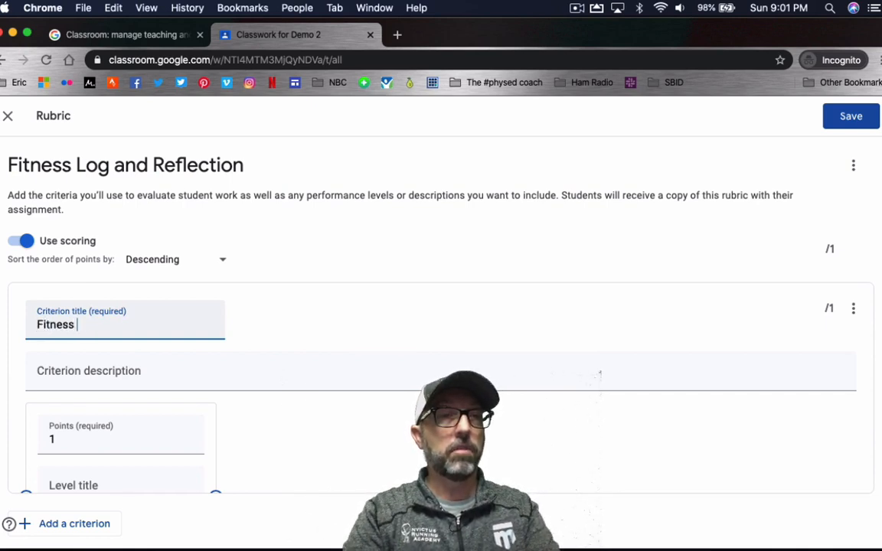
text(PL)
text(lan)
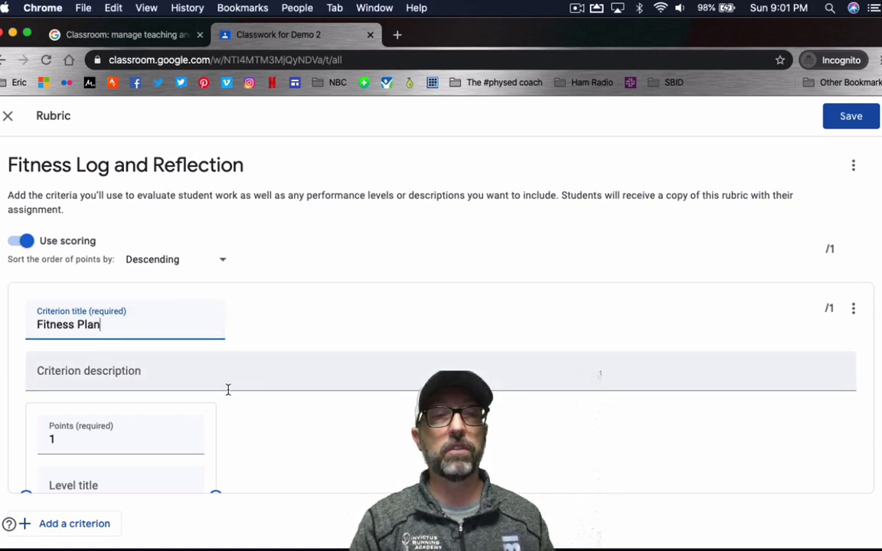
- Title the 1-point level of the Fitness Plan criterion "Developing"
scroll(228, 390, down, 2)
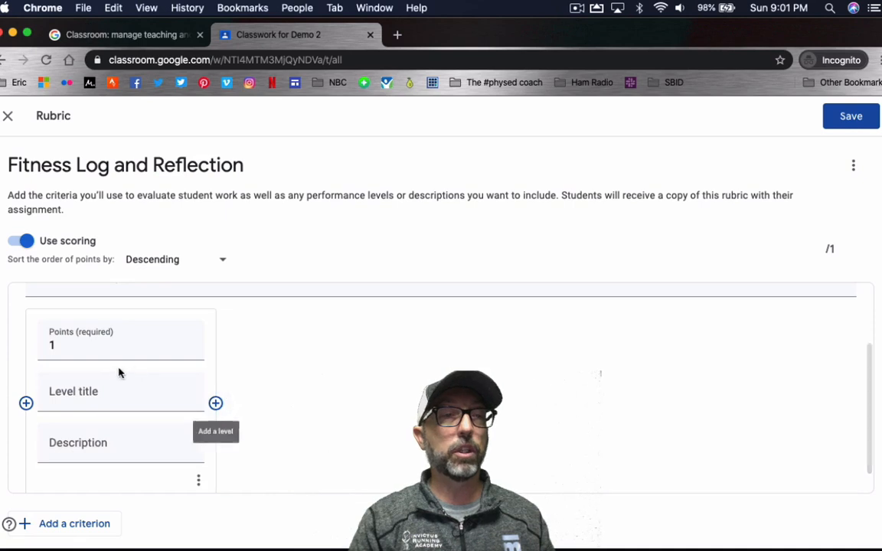
click(65, 396)
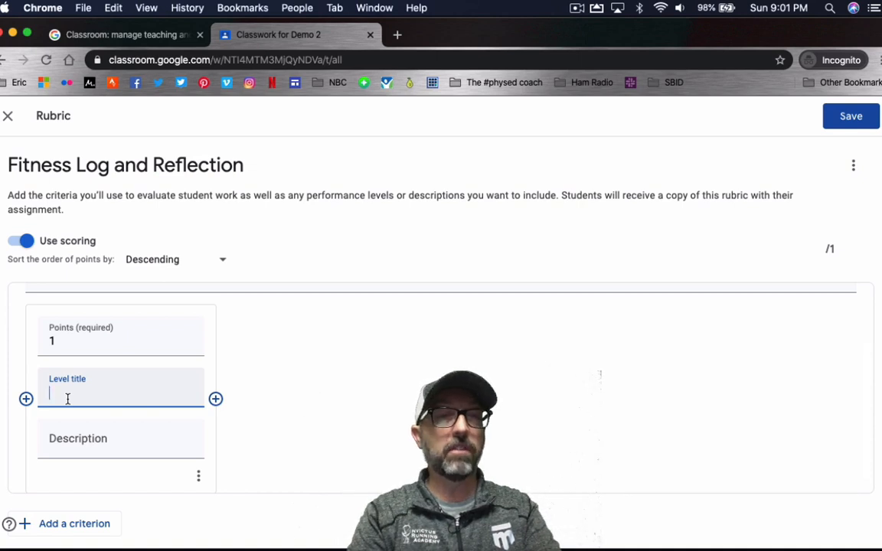
text(Develop)
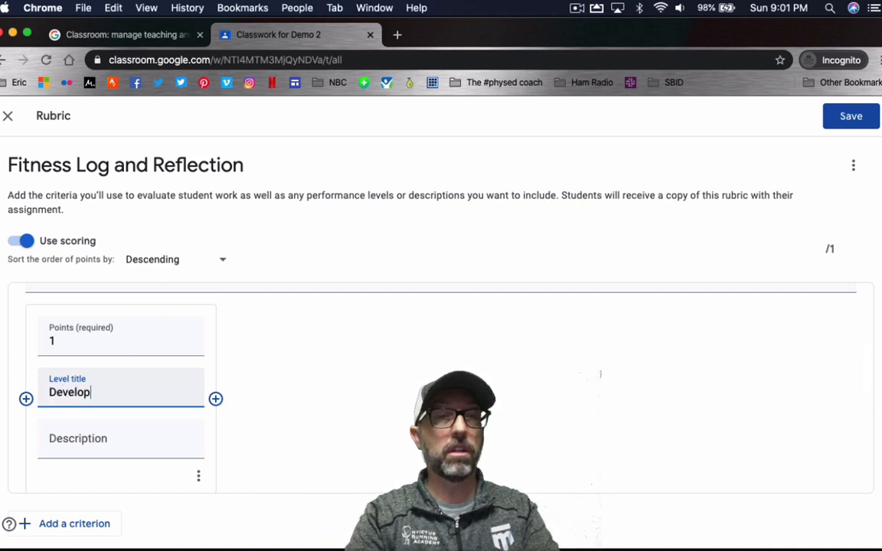
text(ing)
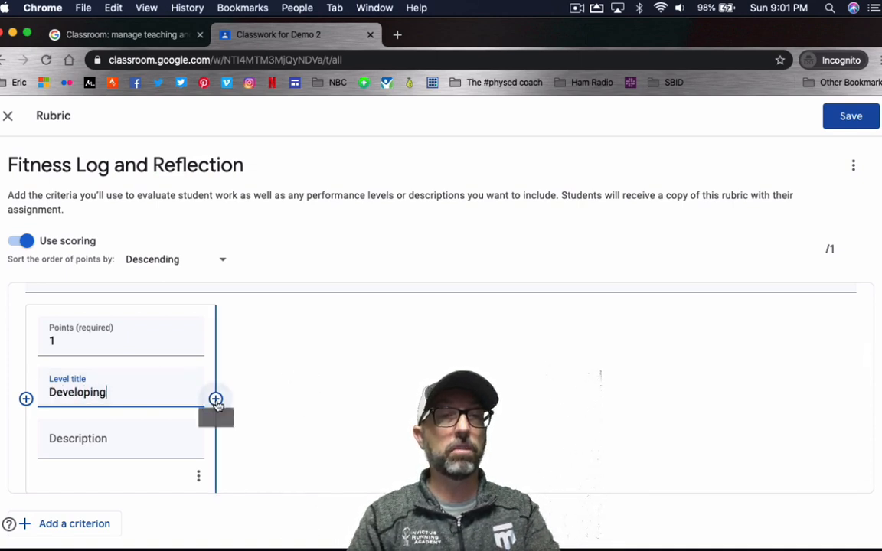
- Add a second level worth 2 points after Developing and title it "Approaching"
click(216, 400)
text(2)
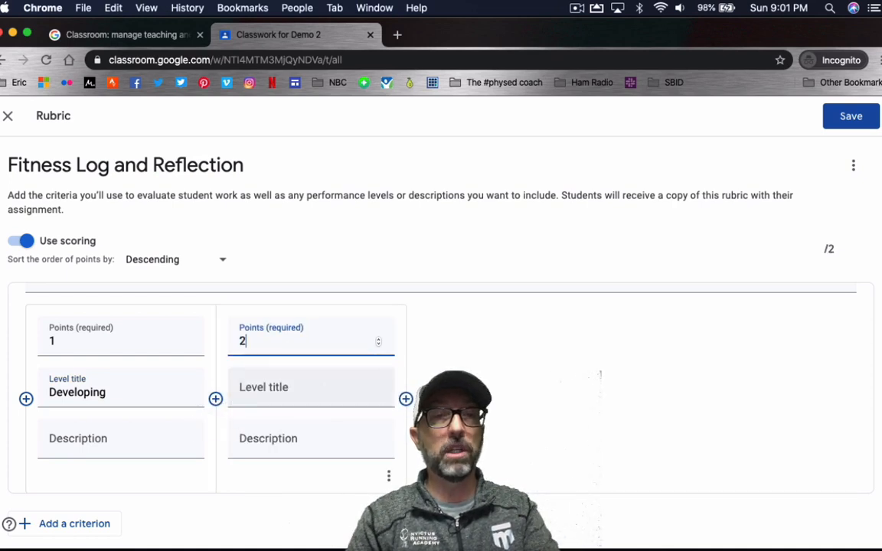
click(299, 394)
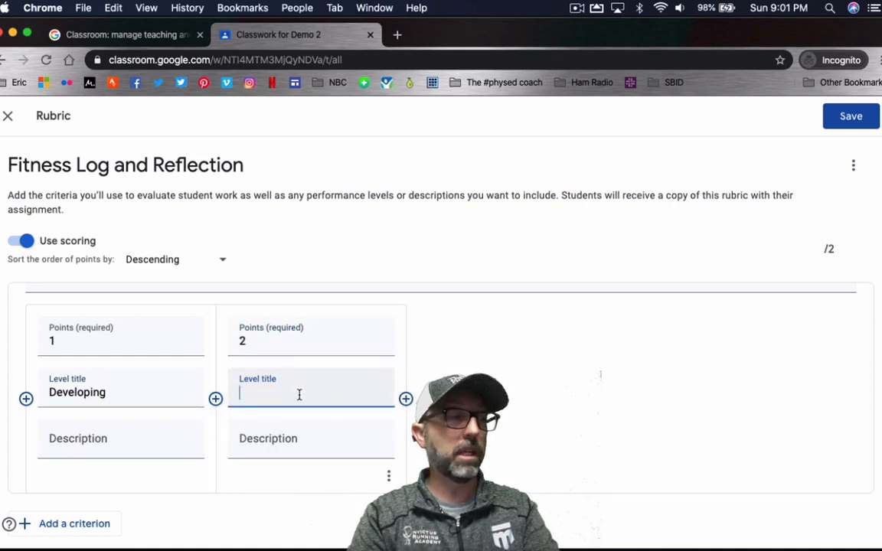
text(Appr)
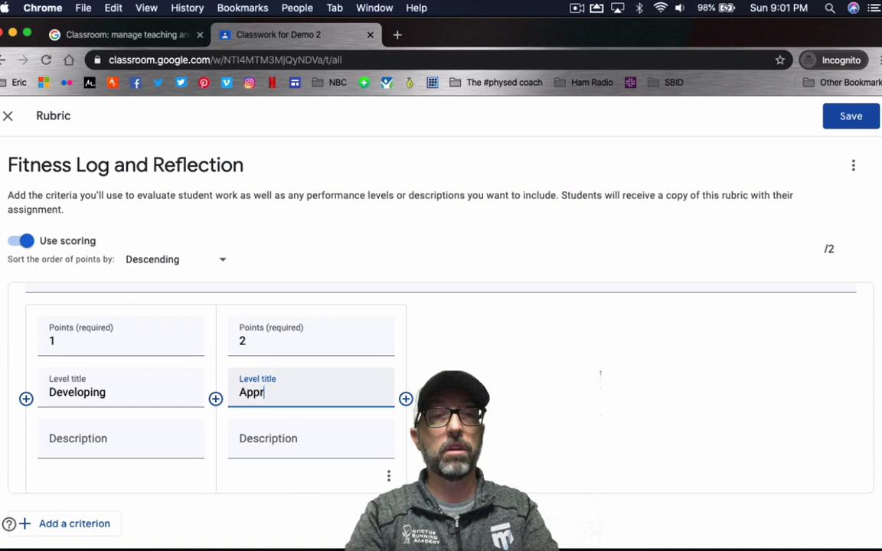
text(ocching)
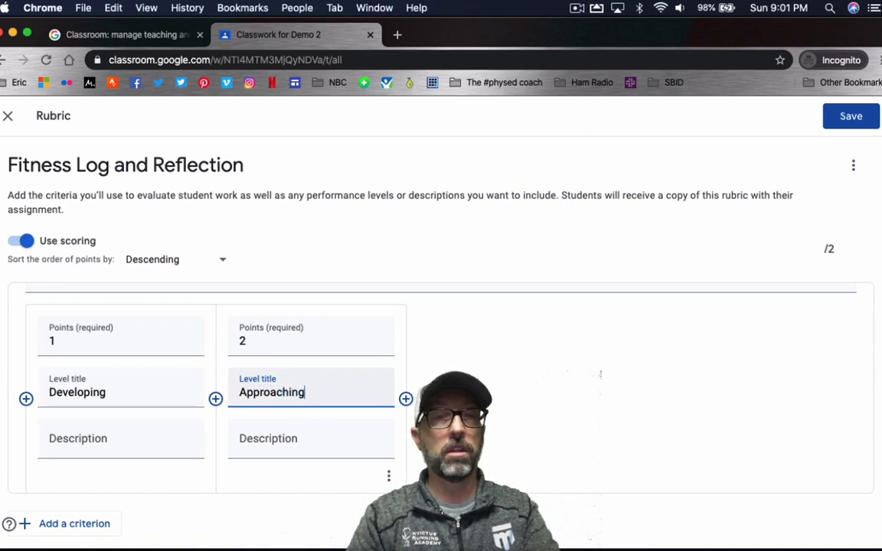
- Add a third level worth 3 points after Approaching and title it "Proficient"
click(406, 400)
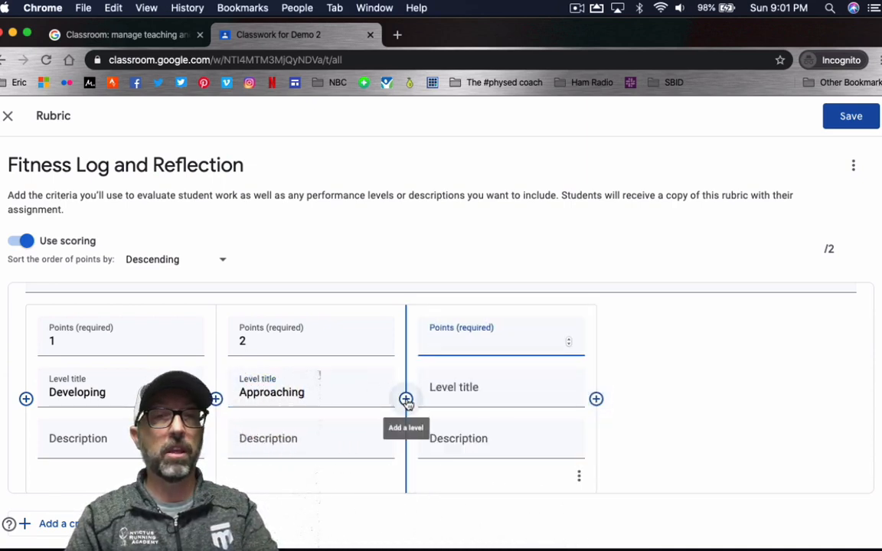
text(3)
click(475, 388)
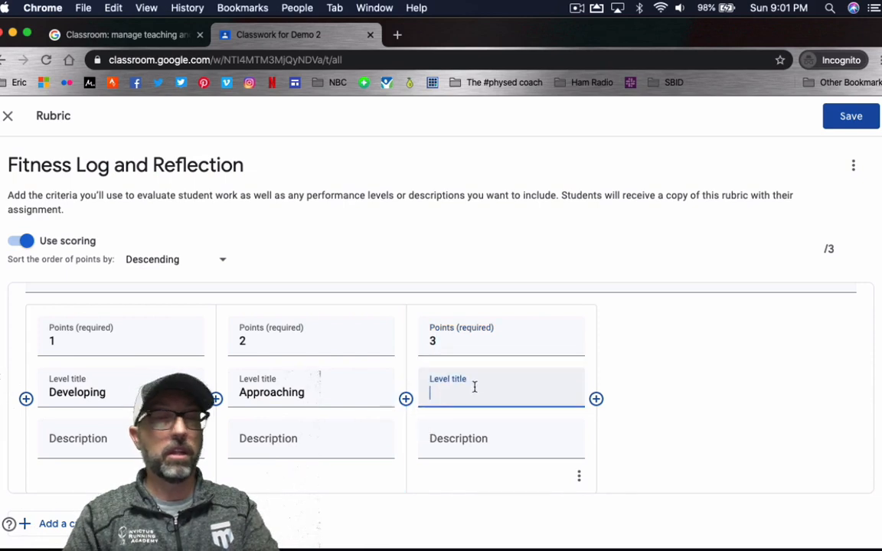
text(P)
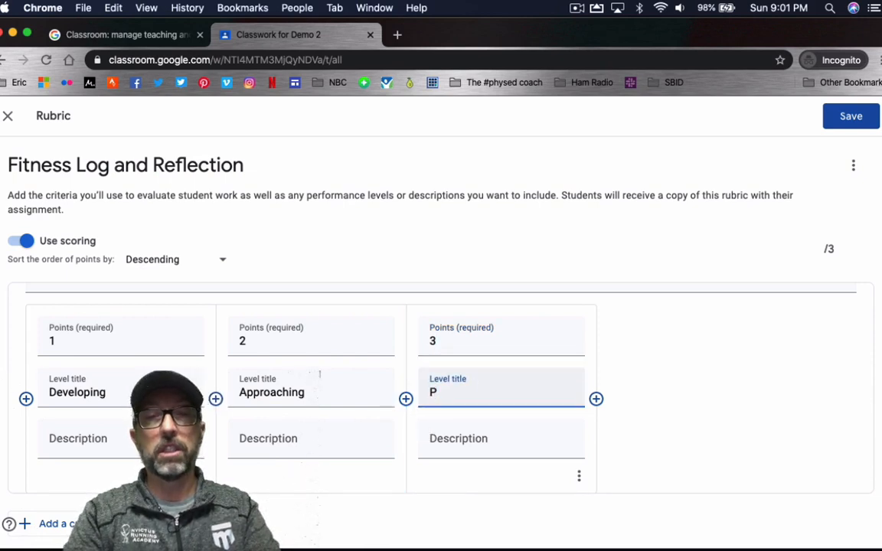
text(roficient)
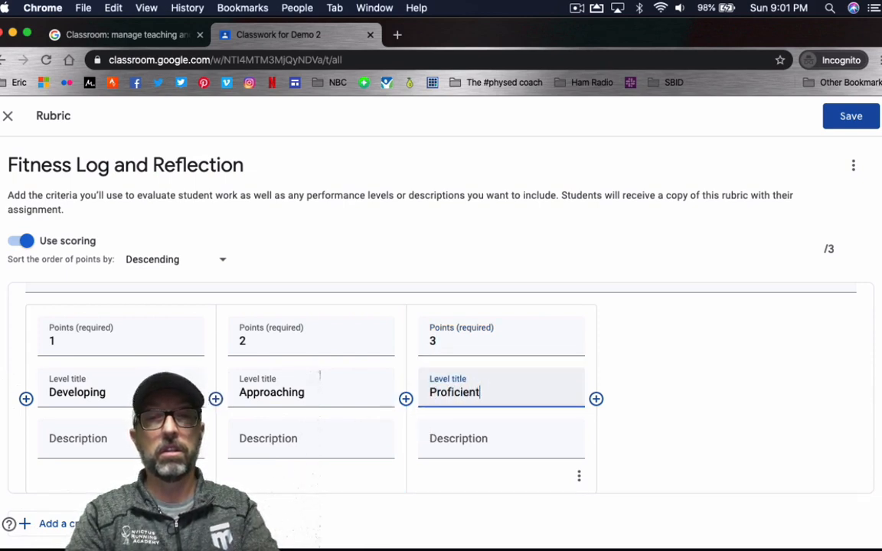
- Add a fourth level worth 4 points after Proficient and title it "Mastery"
click(595, 399)
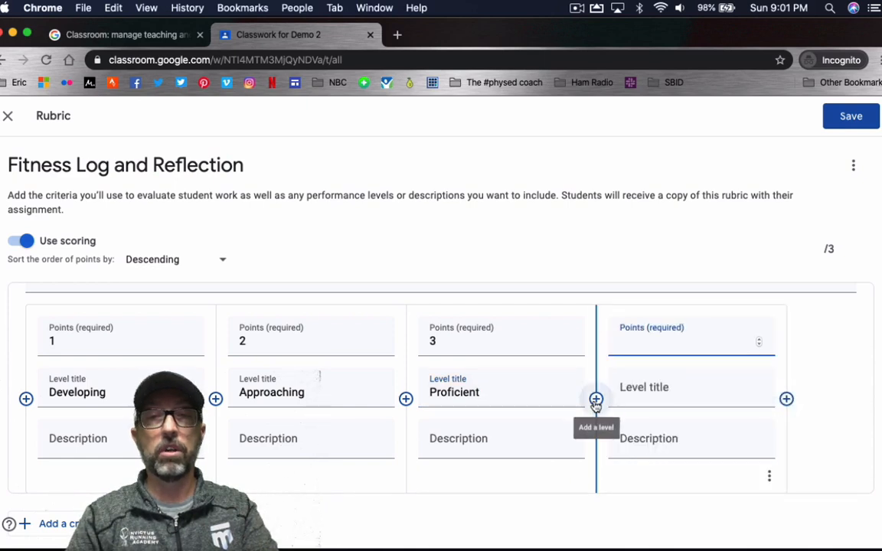
text(4)
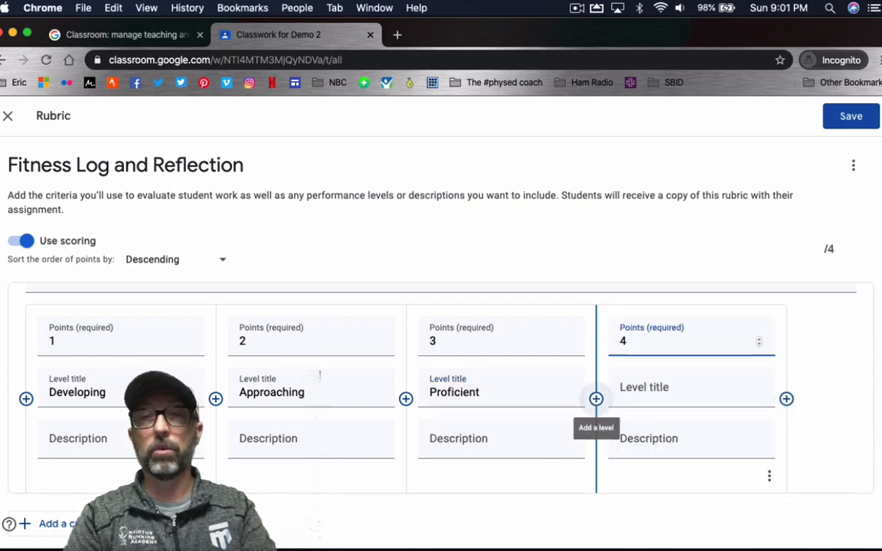
click(677, 391)
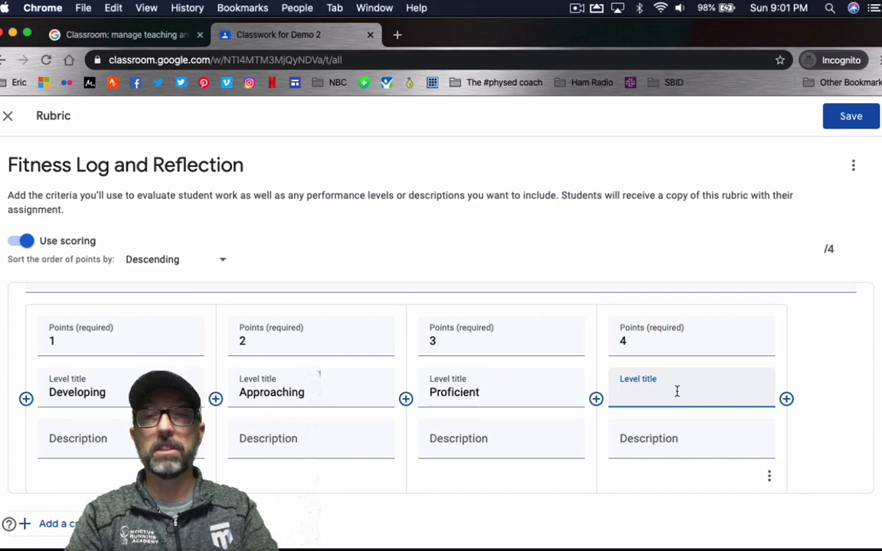
text(Mastery)
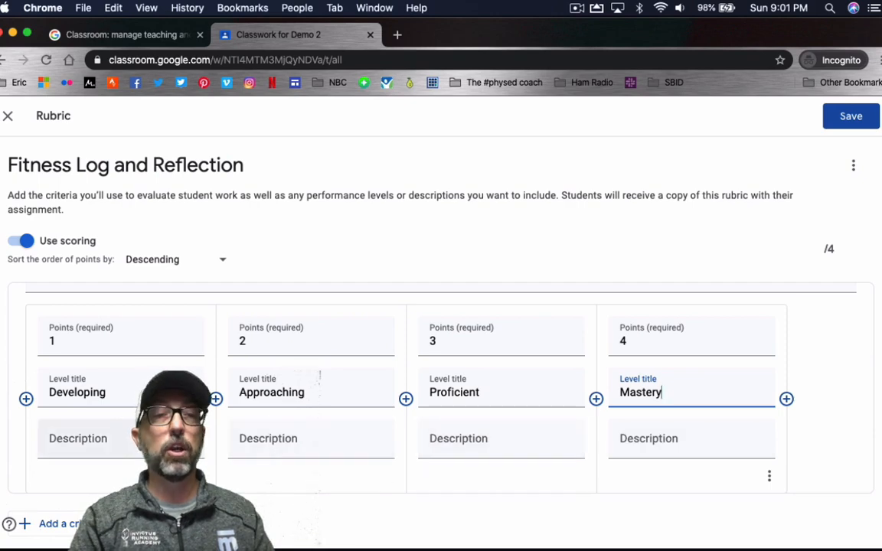
- Review the Fitness Plan criterion and its four levels, and save the rubric to the assignment
scroll(169, 451, down, 1)
scroll(169, 450, up, 1)
scroll(319, 373, up, 2)
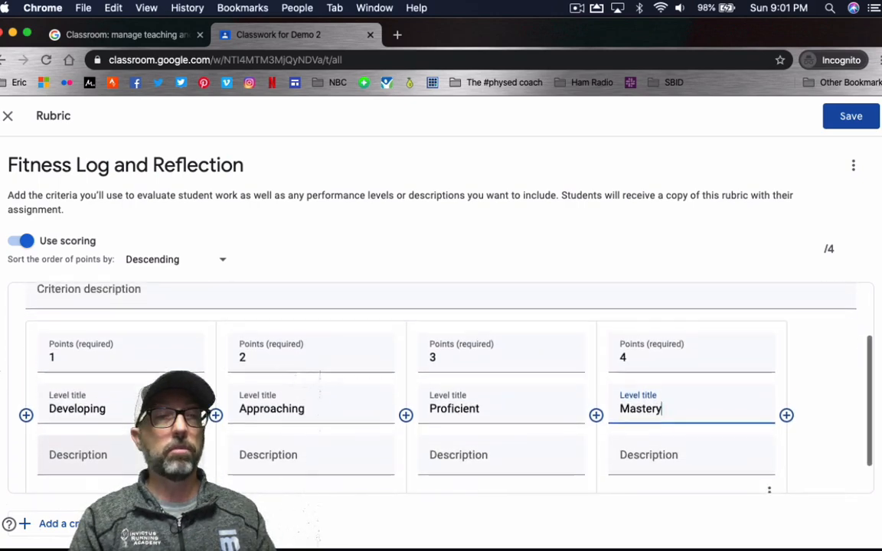
scroll(319, 374, down, 4)
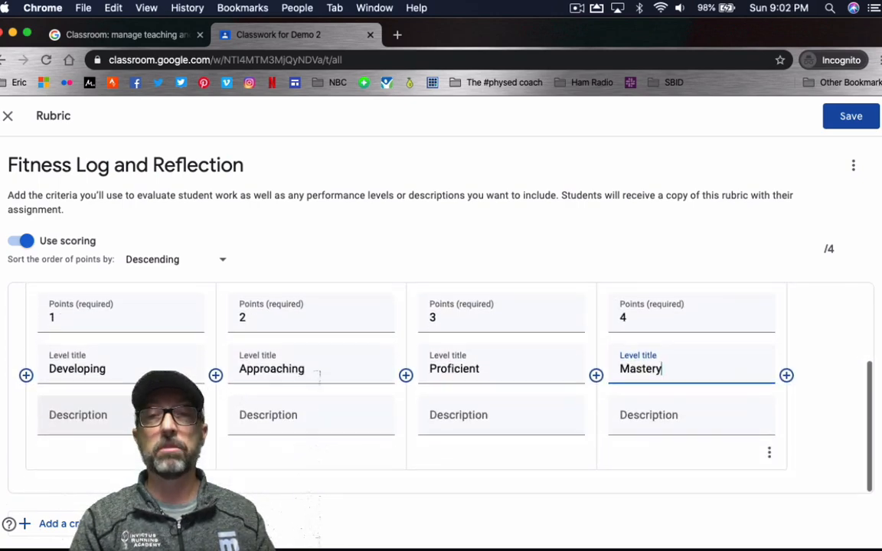
scroll(319, 374, up, 4)
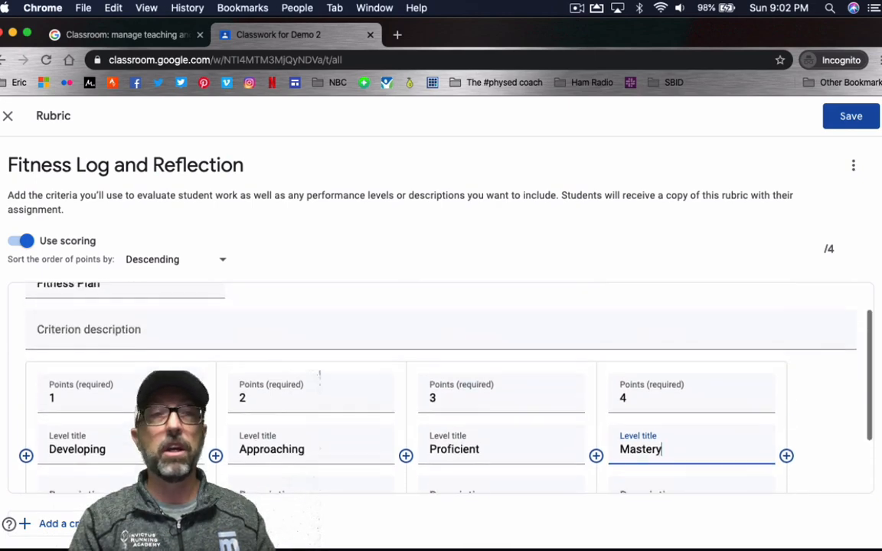
click(852, 118)
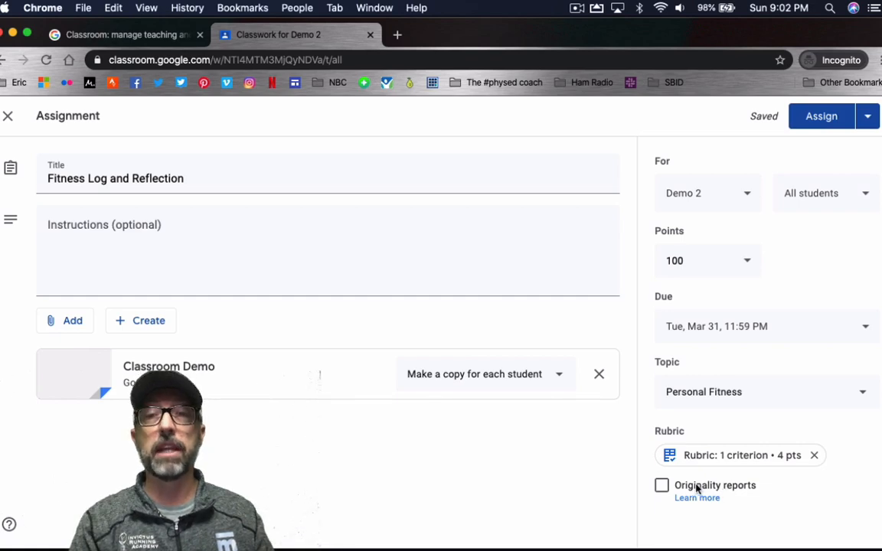
- Turn on originality reports for the Fitness Log and Reflection assignment and assign it to all students in Demo 2
click(663, 489)
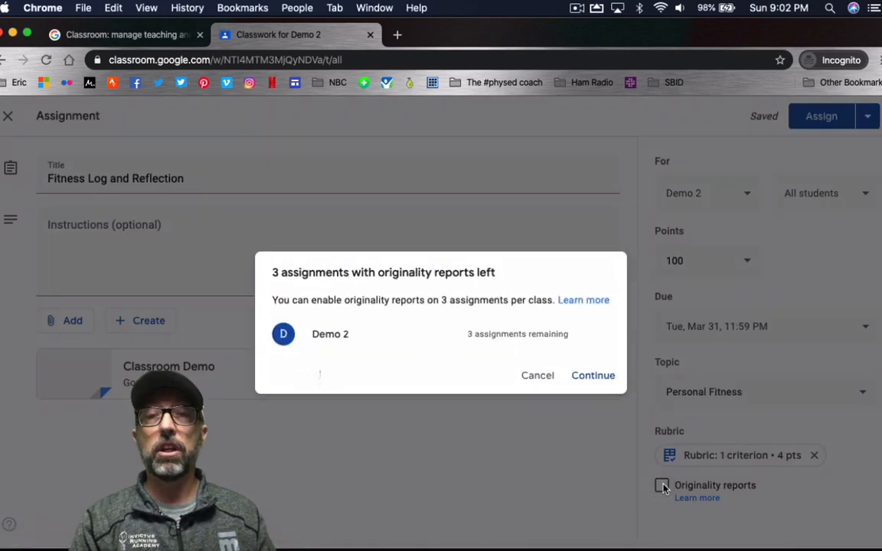
click(597, 378)
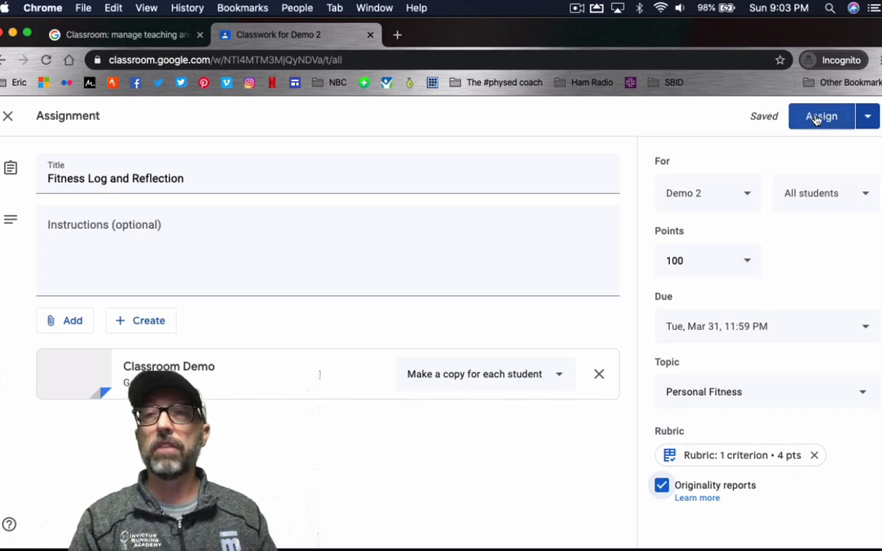
click(868, 122)
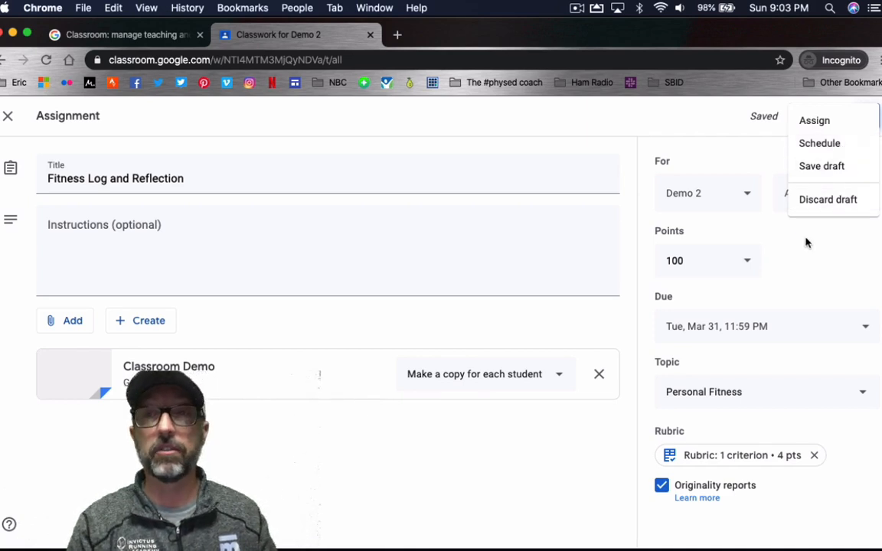
click(735, 238)
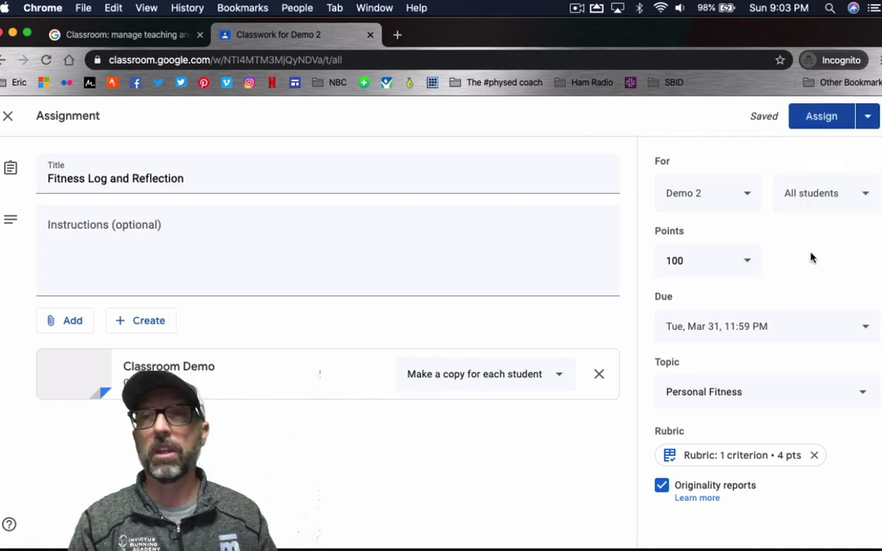
click(818, 120)
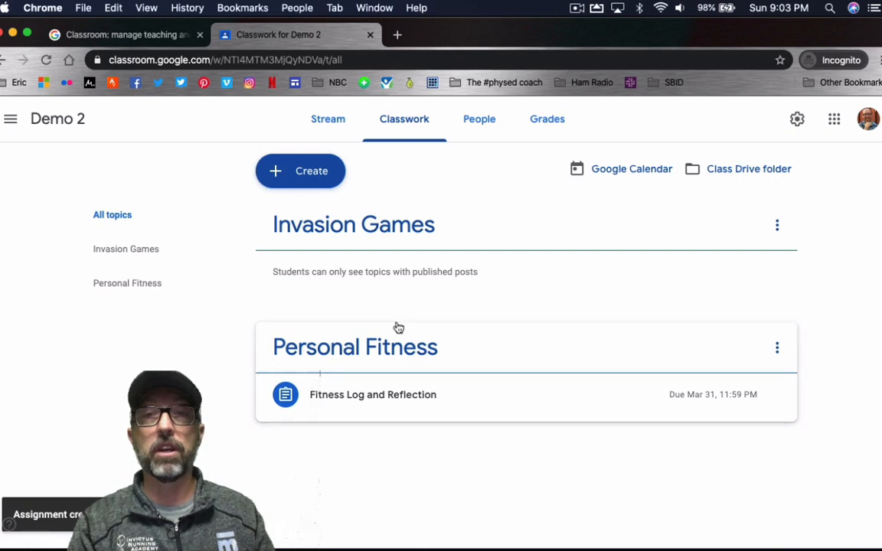
- Examine the Demo 2 class stream for the new assignment post, the upcoming work and the class comments
click(327, 122)
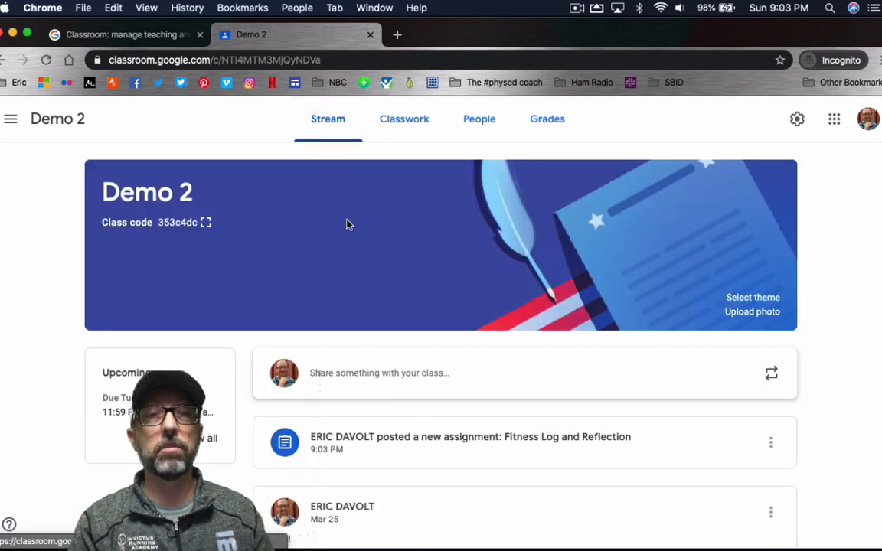
scroll(409, 406, down, 2)
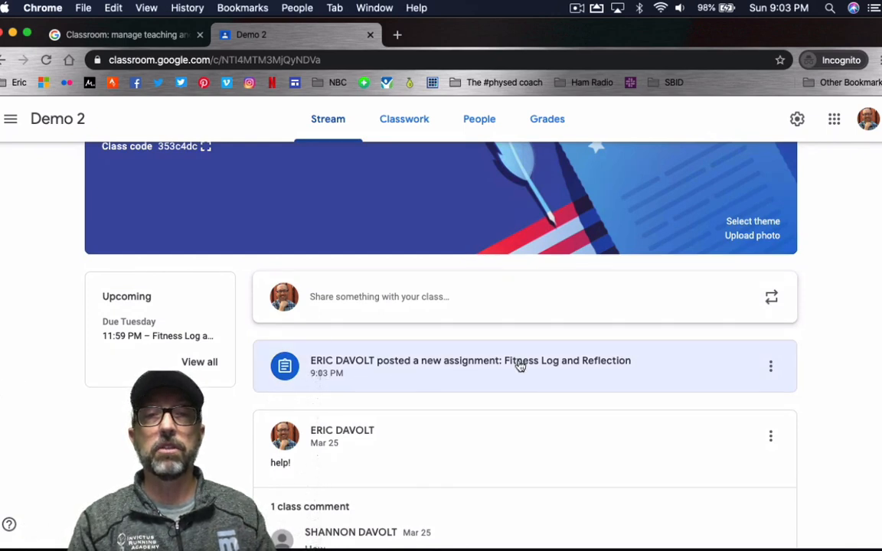
scroll(519, 366, down, 3)
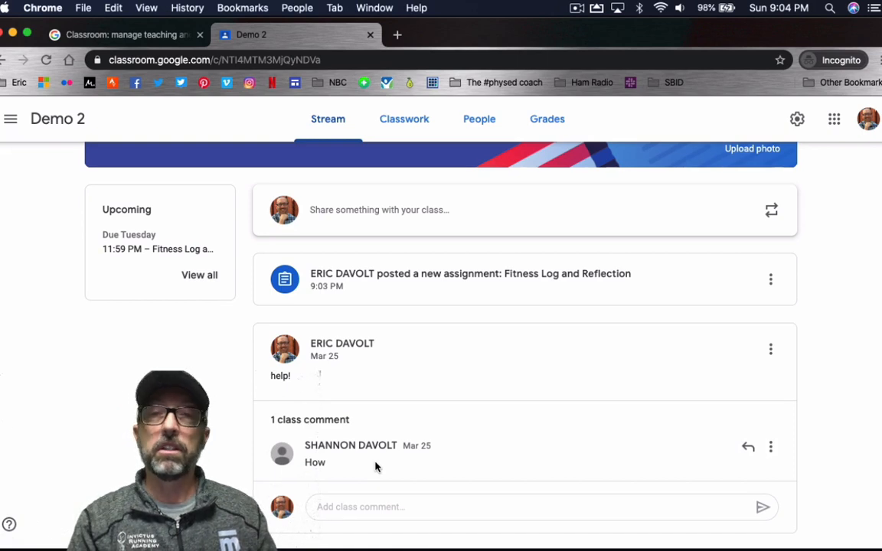
scroll(375, 467, up, 1)
scroll(374, 466, down, 1)
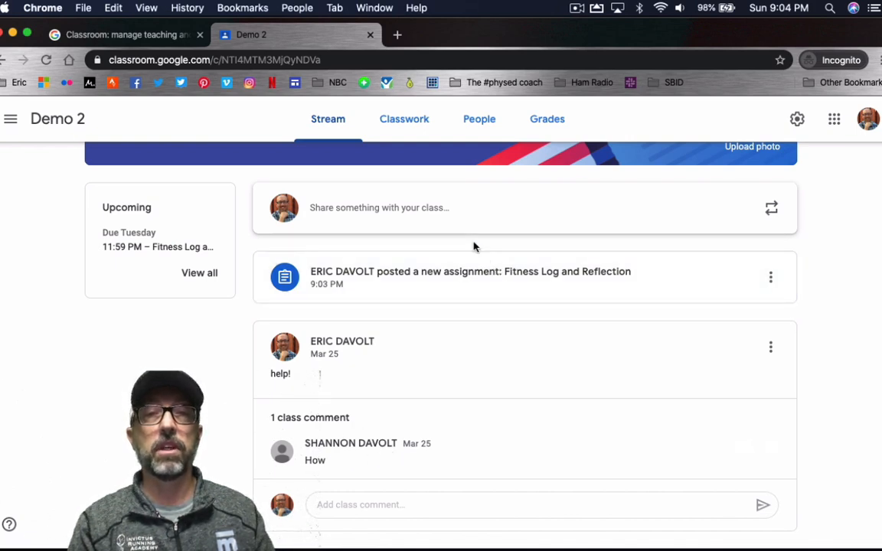
- Create a short-answer classwork question asking "What are the 5 components of health-related fitness and how can I improve them?"
click(403, 125)
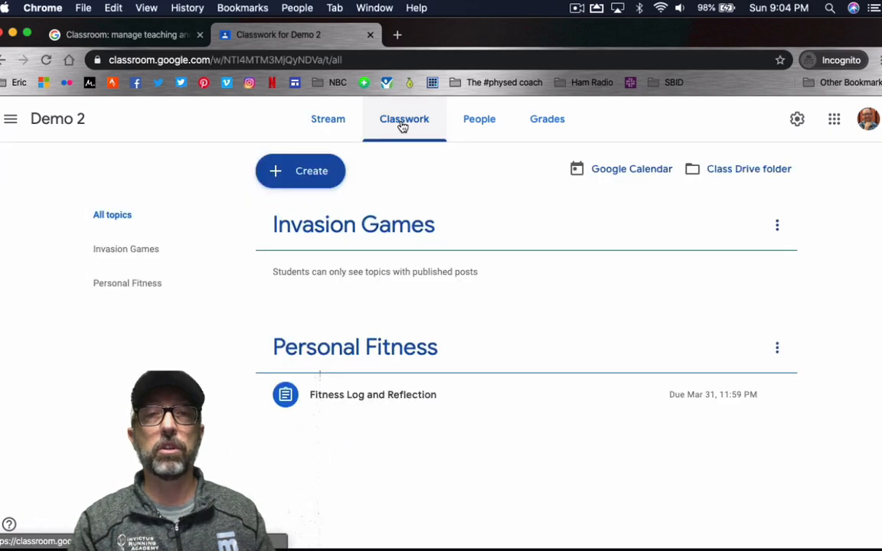
click(298, 177)
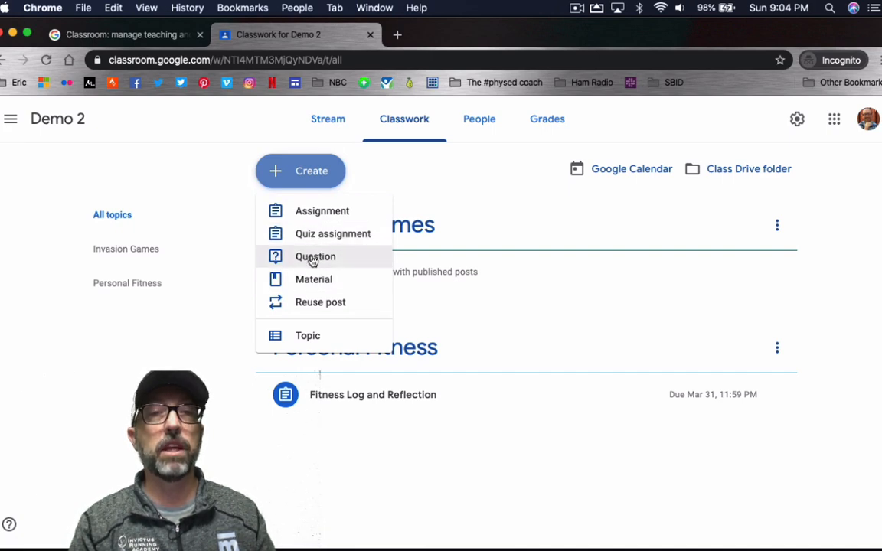
click(313, 260)
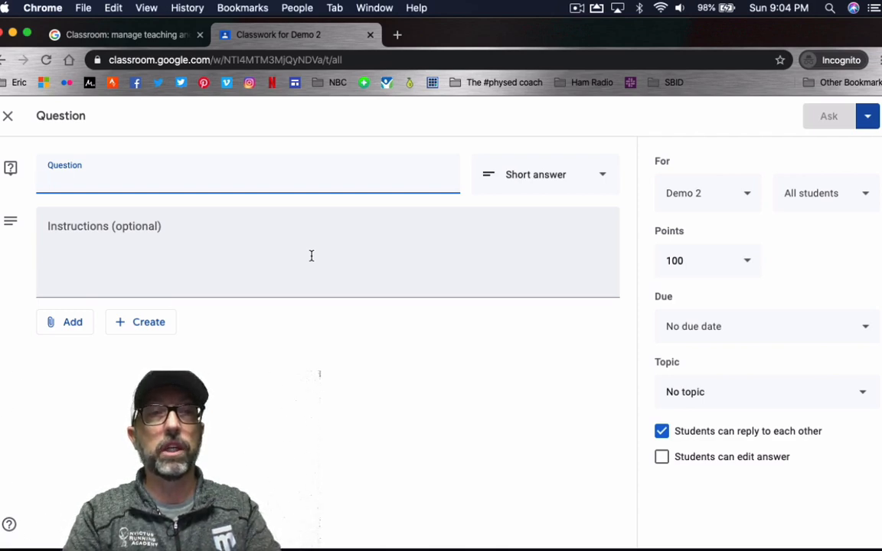
text(What are the 5 components of health-related fitness and how can I improve them?)
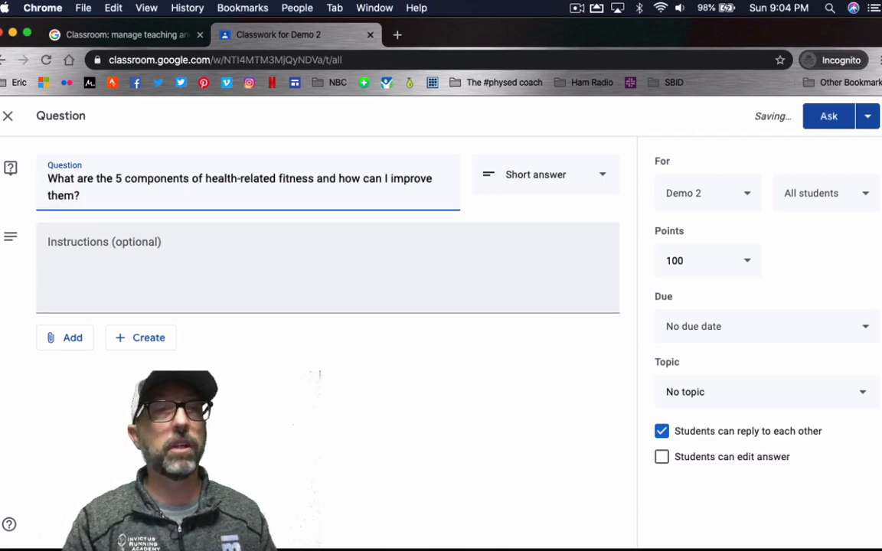
click(600, 176)
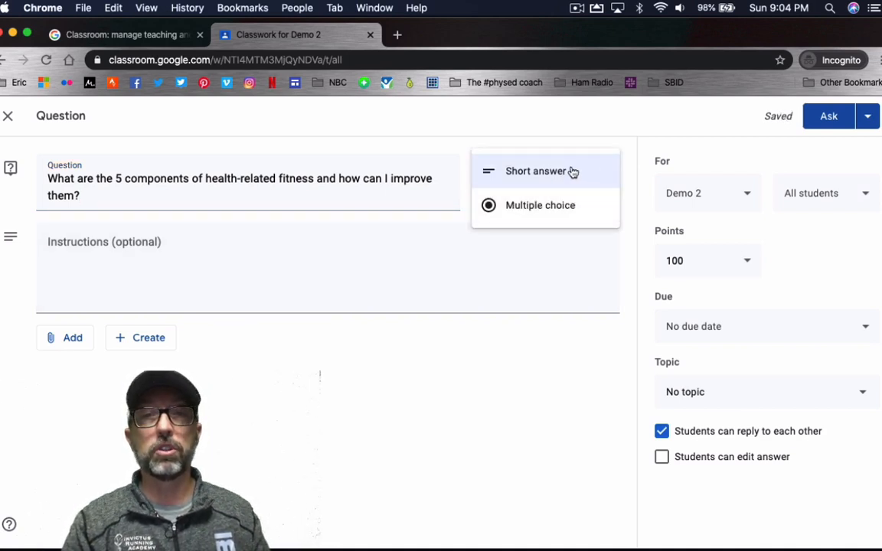
click(573, 173)
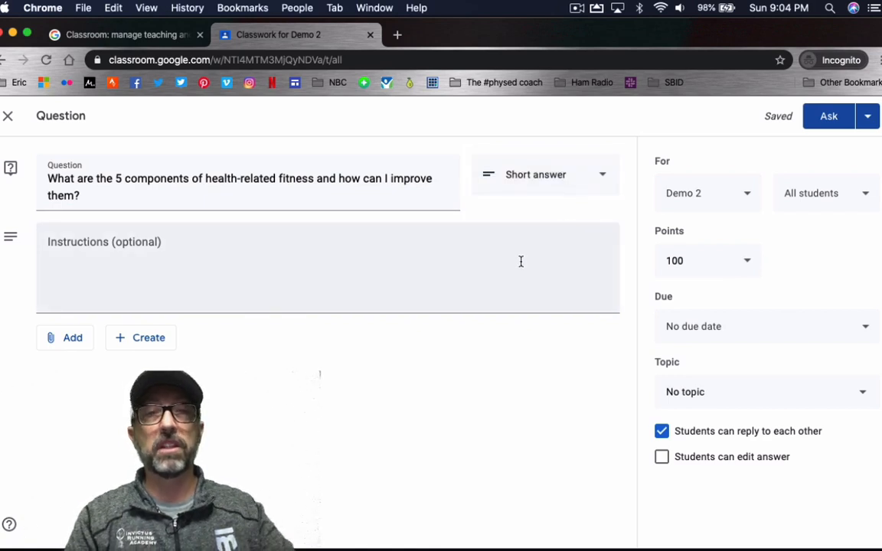
- Enter the question's instructions as "Answer my question and respond to 2 classmates comments."
click(120, 271)
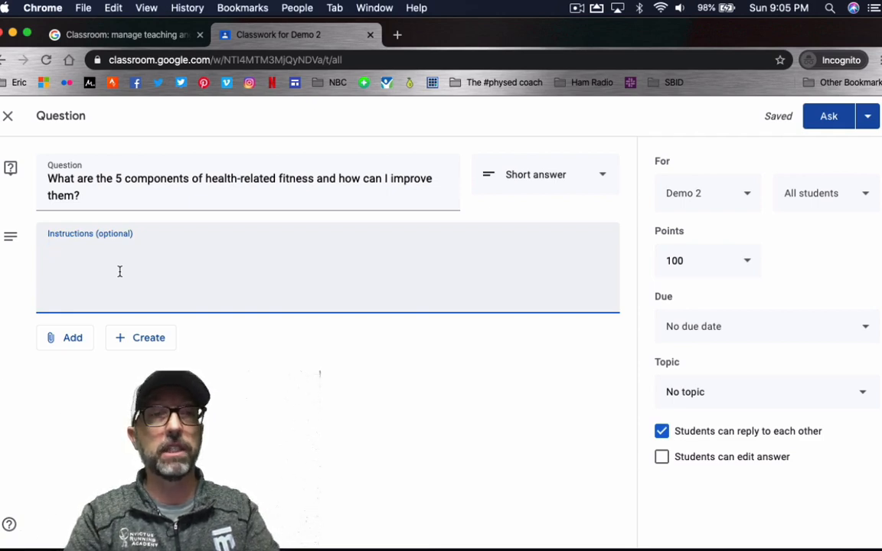
text(Answer my question and respond to 2 classmates comments.)
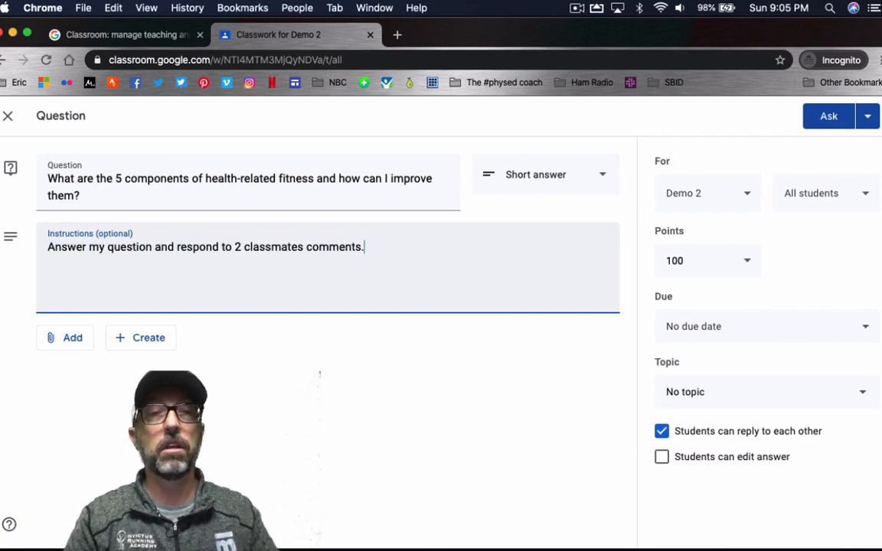
click(53, 342)
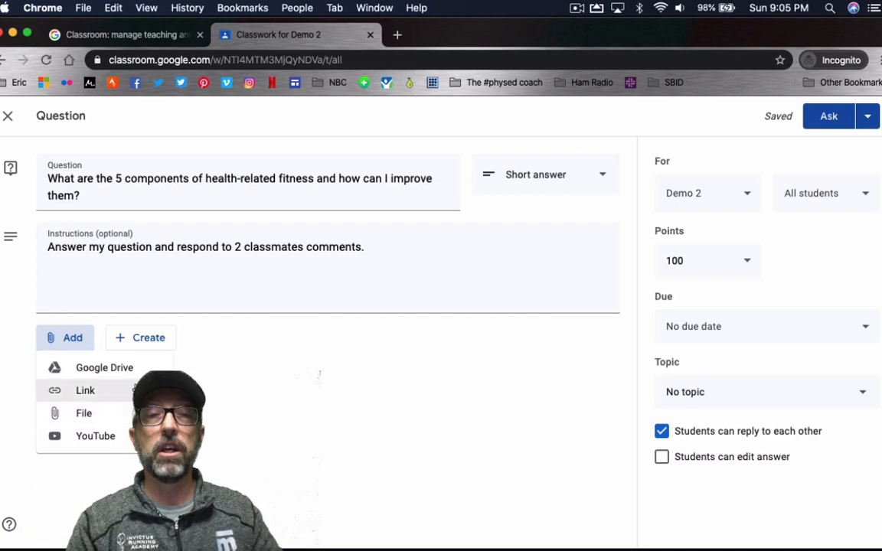
click(79, 341)
click(139, 347)
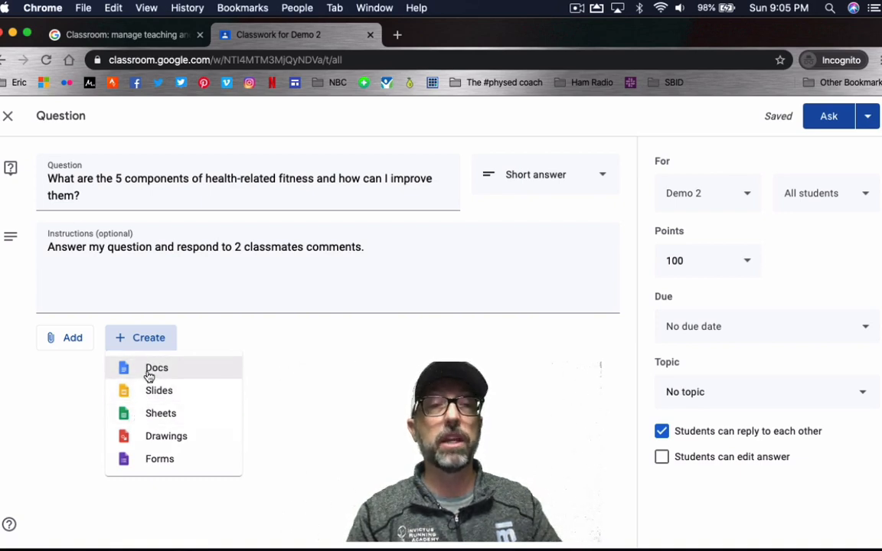
click(273, 366)
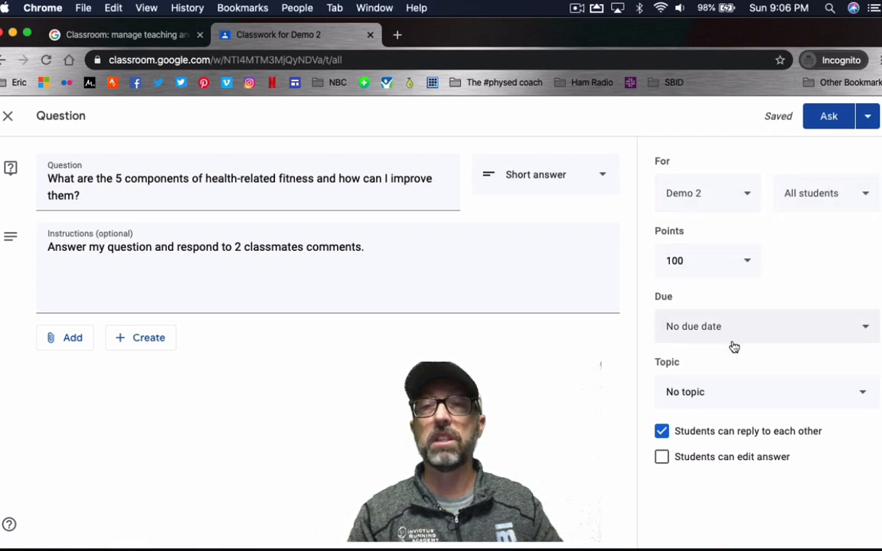
- Place the question under the Personal Fitness topic and allow students to edit their answers
click(720, 396)
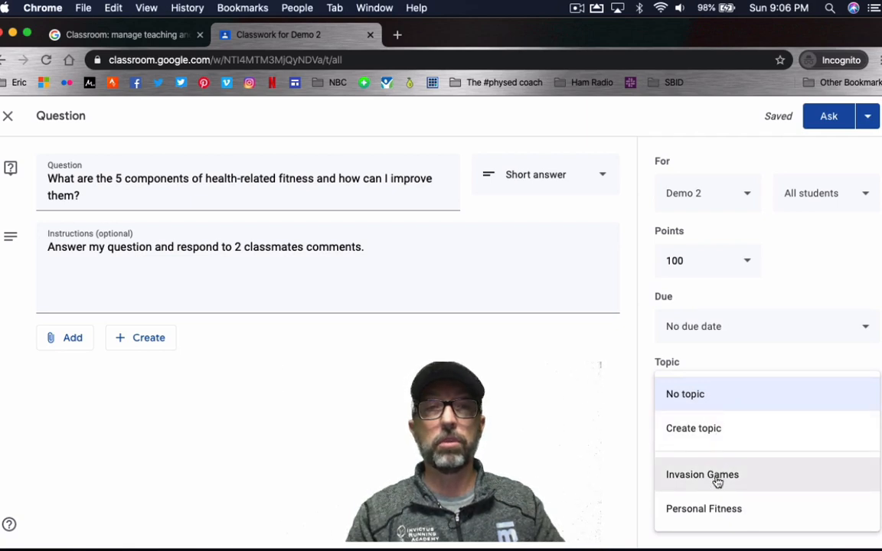
click(722, 512)
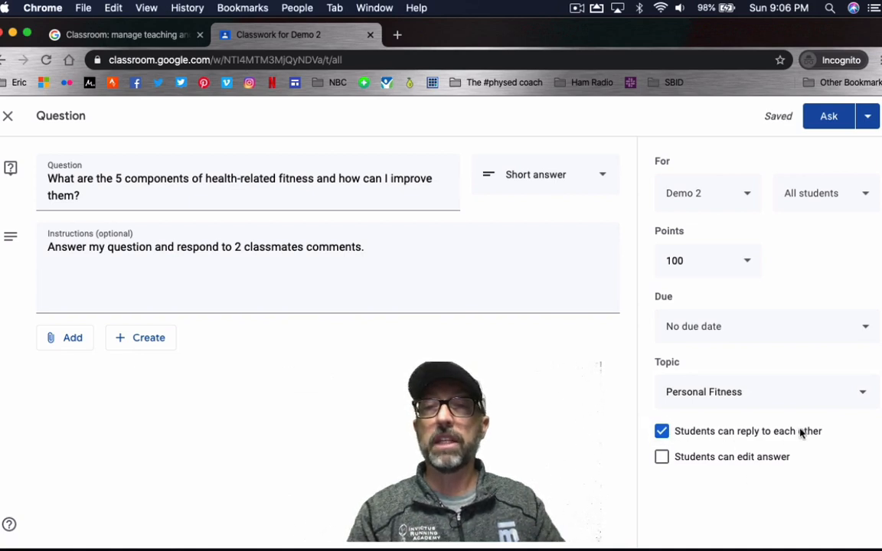
click(663, 458)
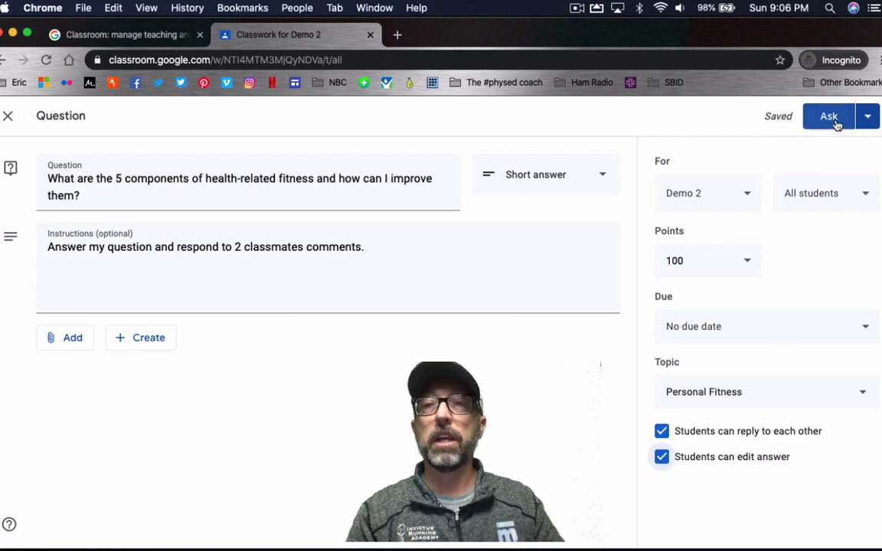
- Publish the health-related fitness question to Demo 2 and check its post in the class stream
click(866, 117)
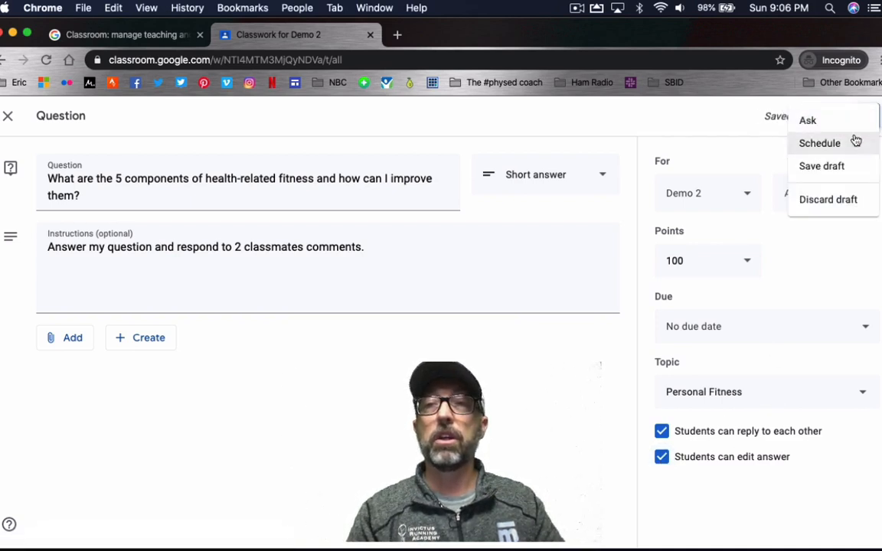
click(735, 126)
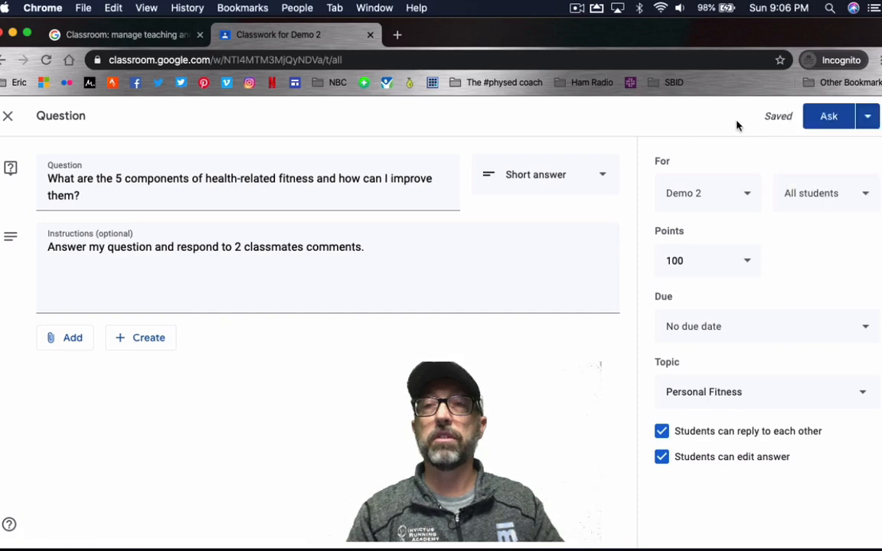
click(825, 119)
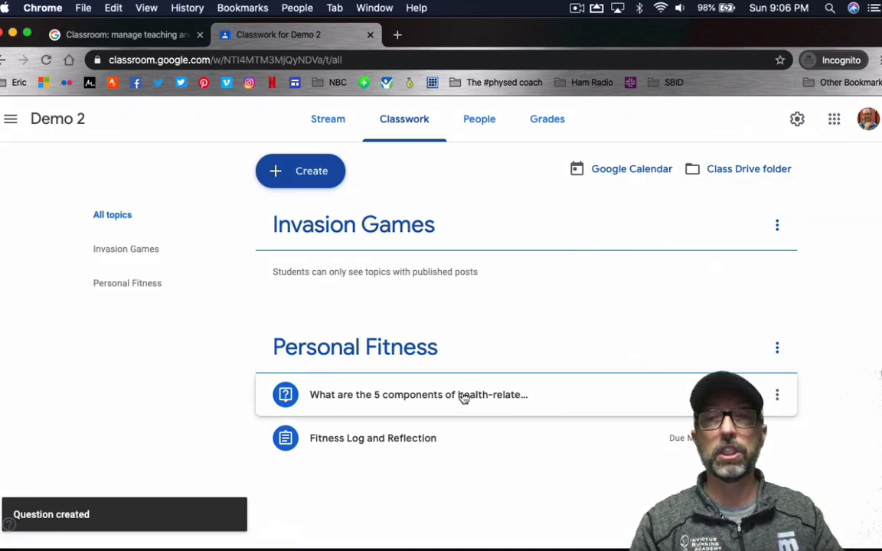
click(329, 120)
scroll(392, 408, down, 2)
scroll(393, 408, up, 3)
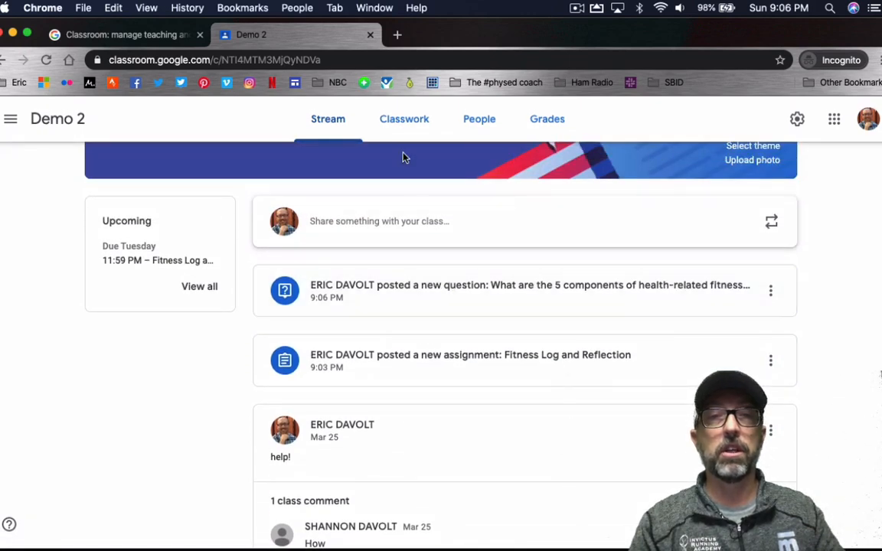
- Create a quiz assignment in the Demo 2 classwork titled "Health-Related Fitness", with locked mode on Chromebooks left off
click(403, 130)
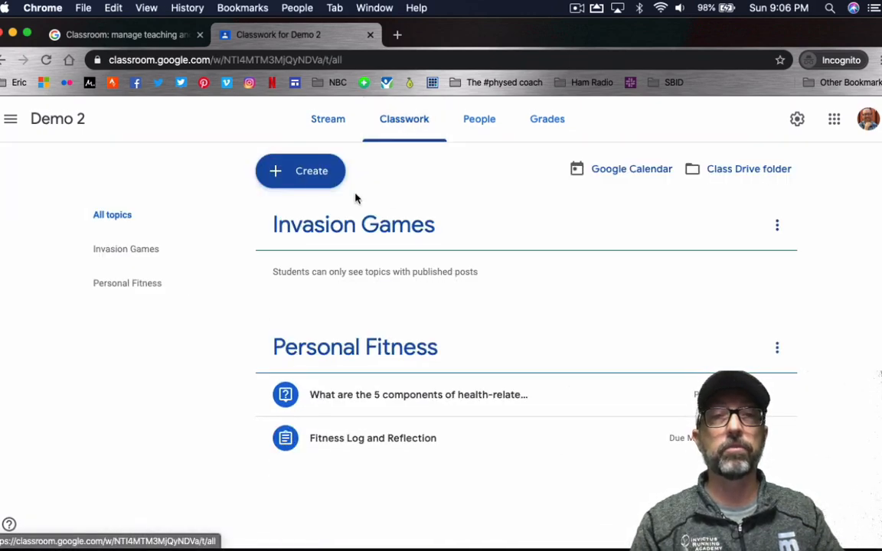
click(303, 180)
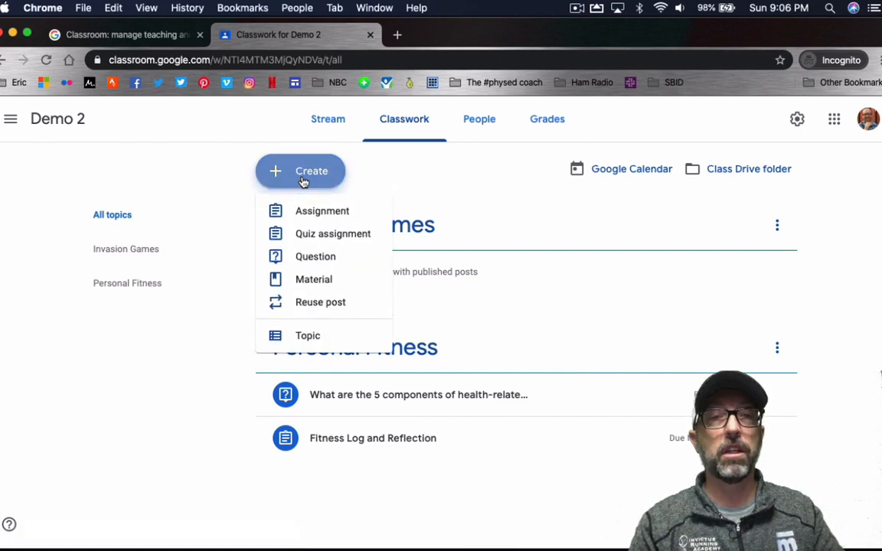
click(327, 236)
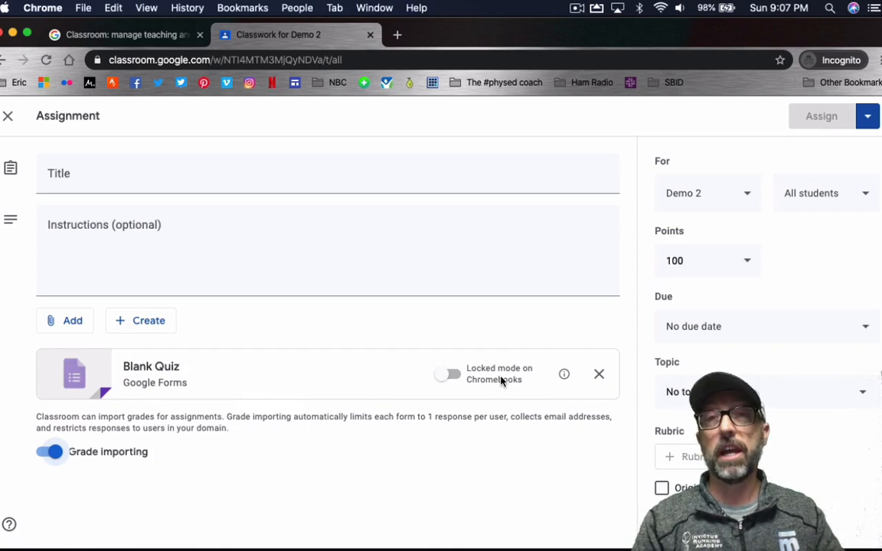
click(452, 375)
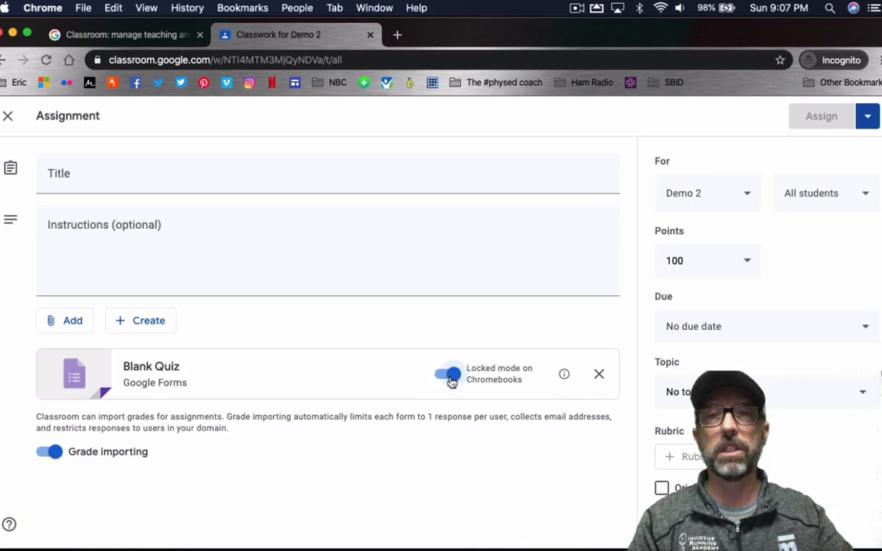
click(451, 374)
click(73, 175)
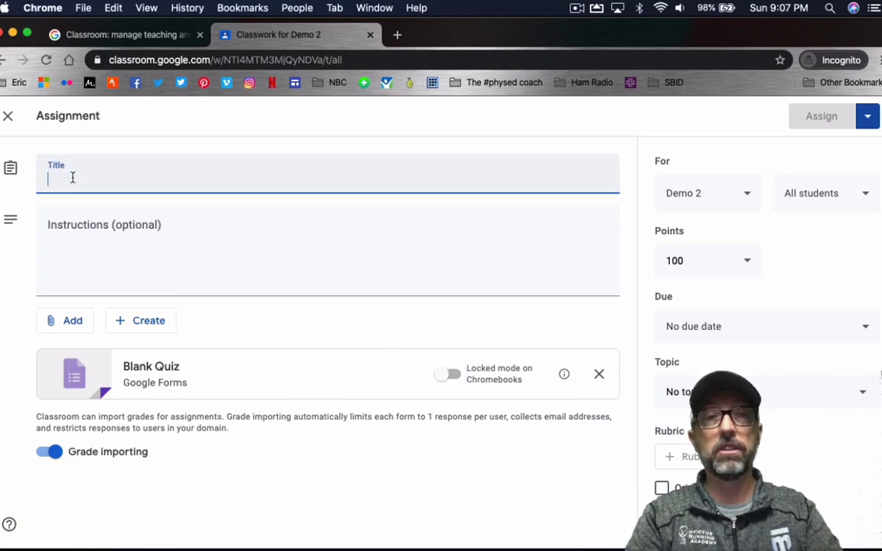
text(Health-Related Fitness)
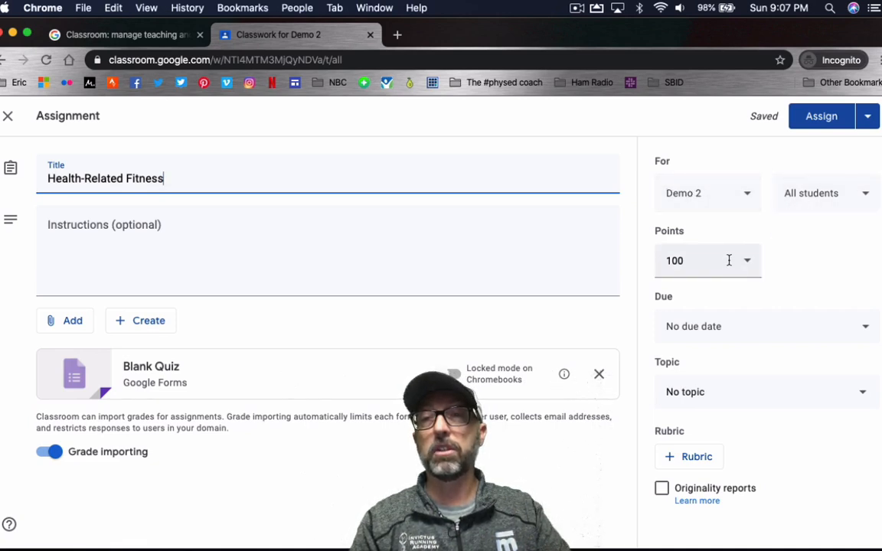
- Place the quiz assignment under the Personal Fitness topic and assign it to the class
click(729, 396)
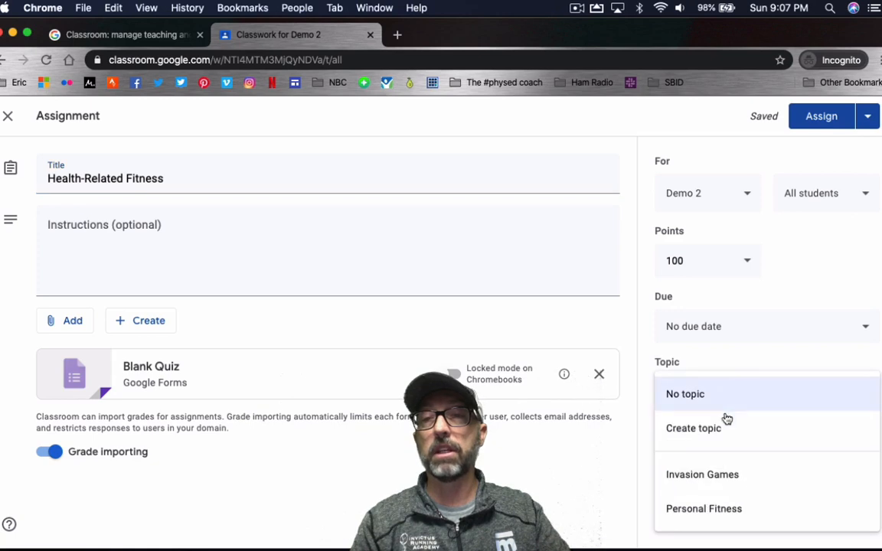
click(722, 511)
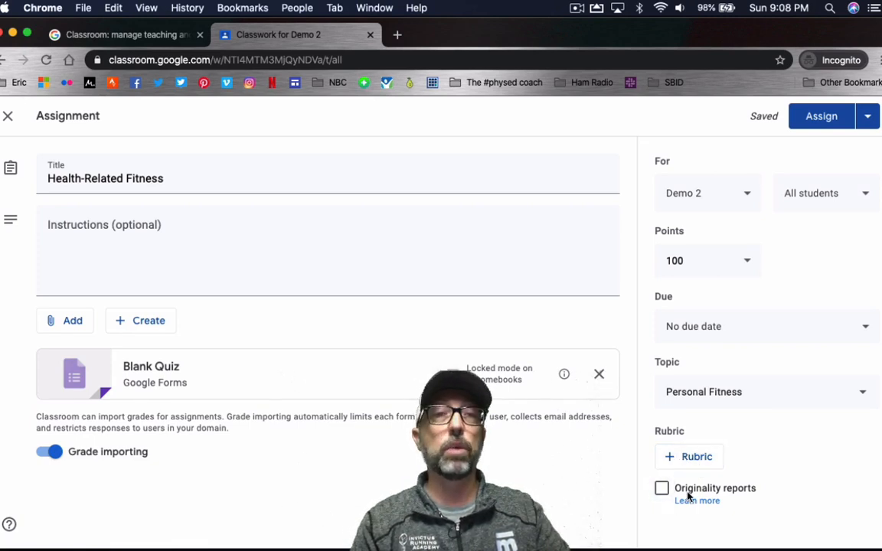
click(868, 124)
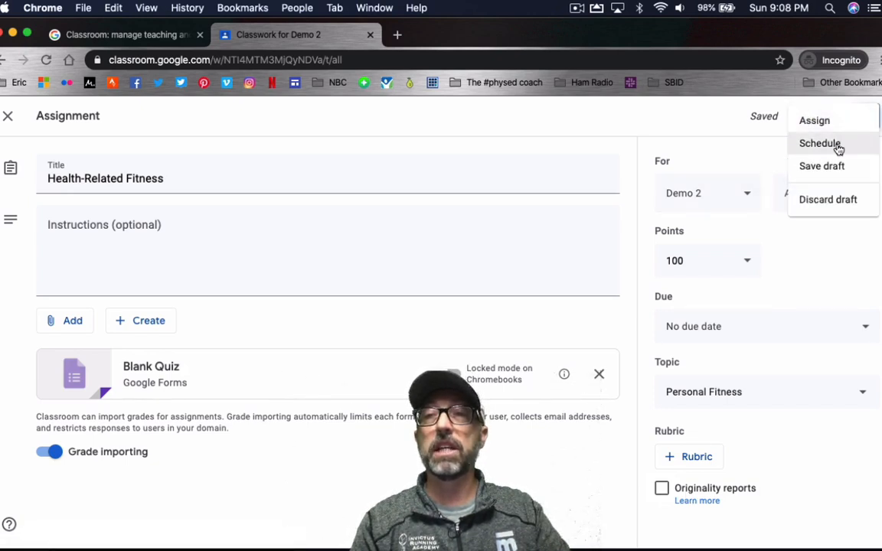
click(772, 161)
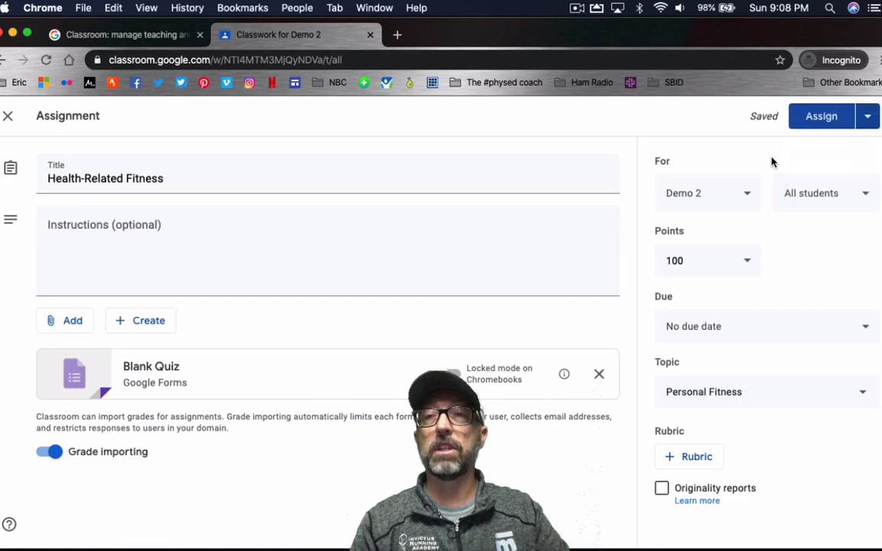
click(820, 128)
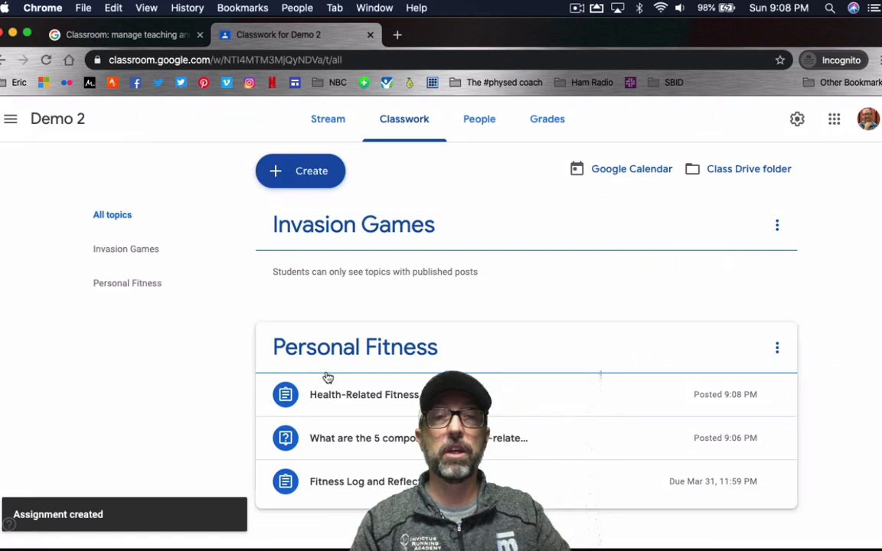
- Create a classwork material titled as the teacher's website and attach the site's bit.ly link
click(296, 177)
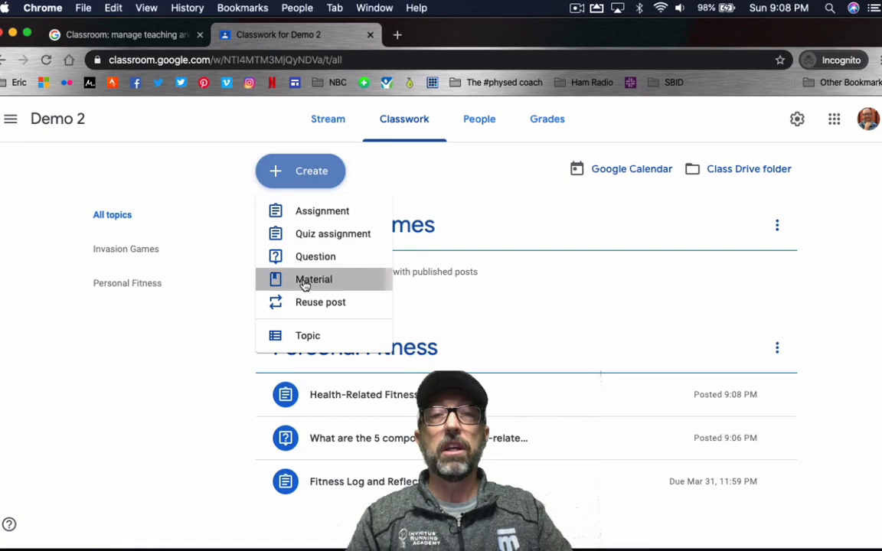
click(305, 282)
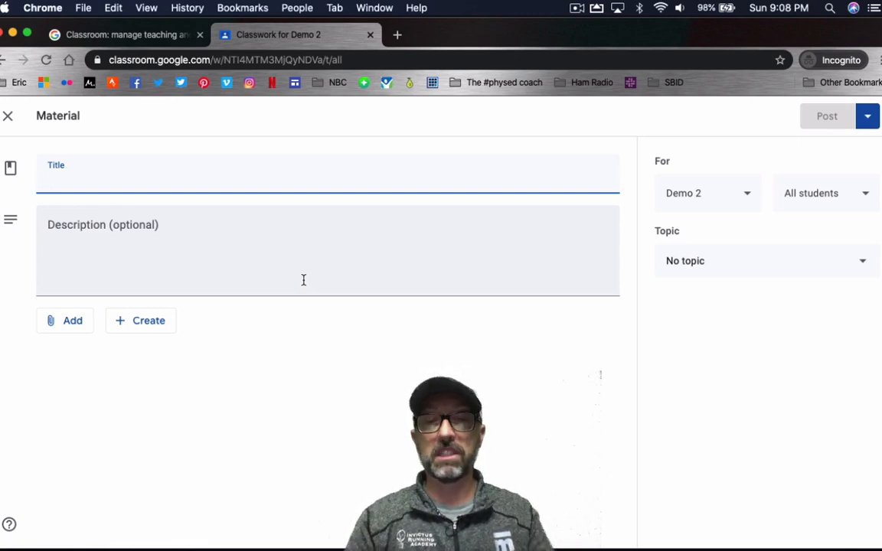
text(Mr. Davolt's Website)
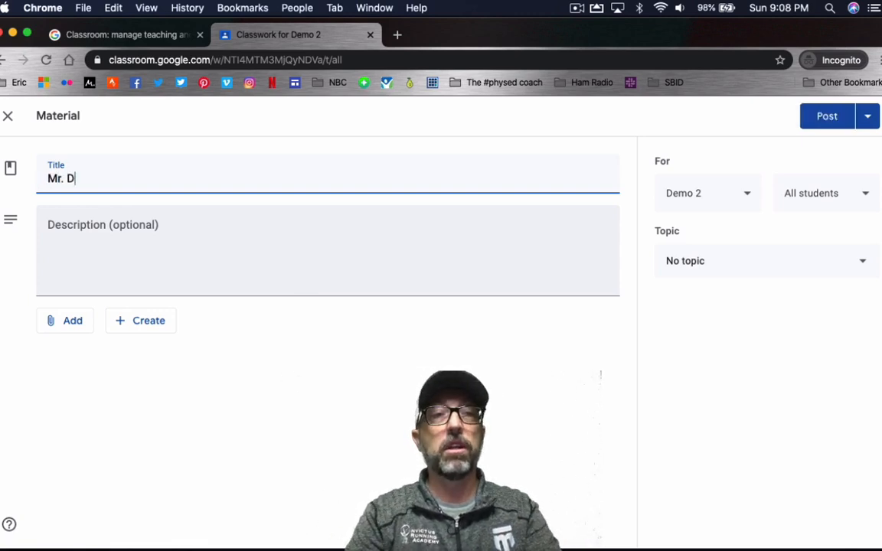
click(60, 325)
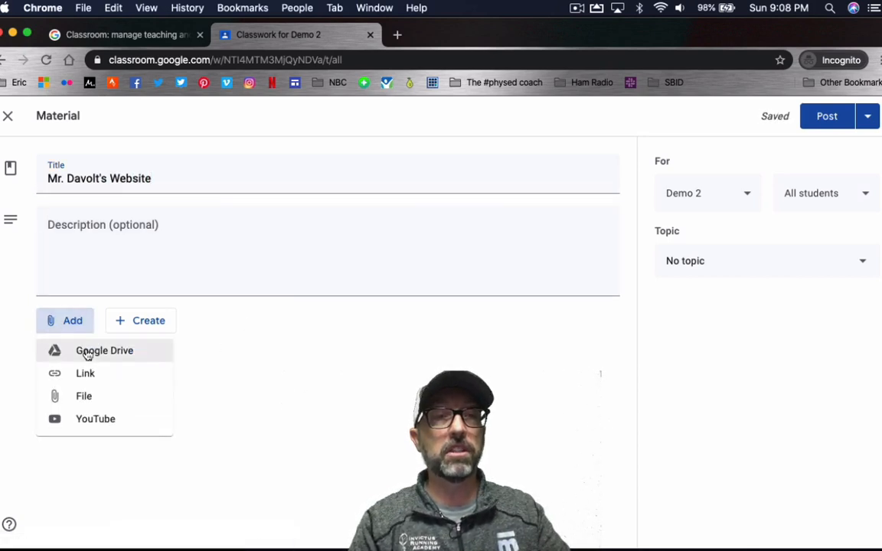
click(88, 375)
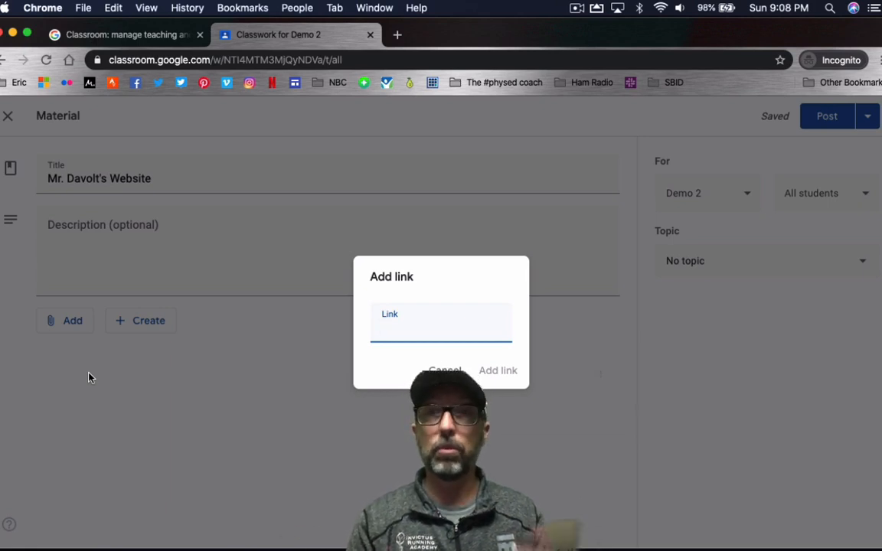
text(bit.ly/MrDavolt)
click(495, 372)
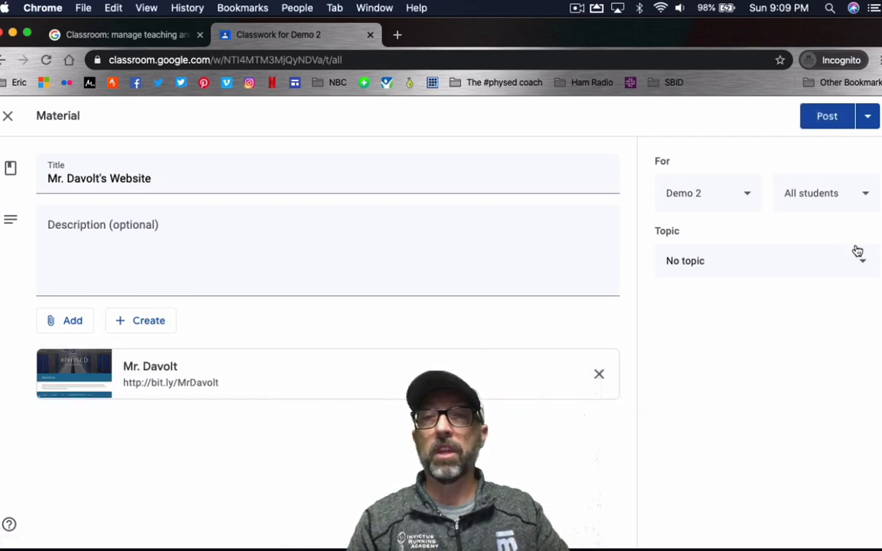
- File the website material under a new topic named "Materials" and post it to the class
click(825, 264)
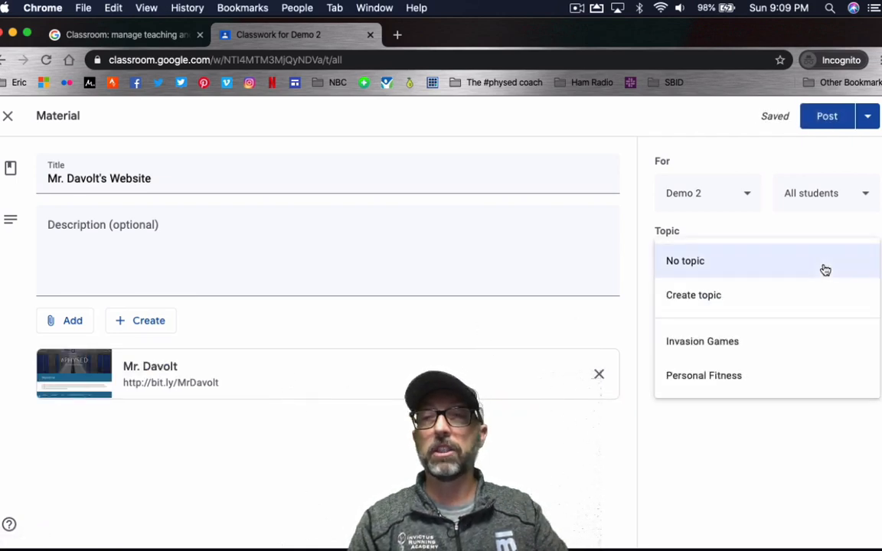
click(743, 221)
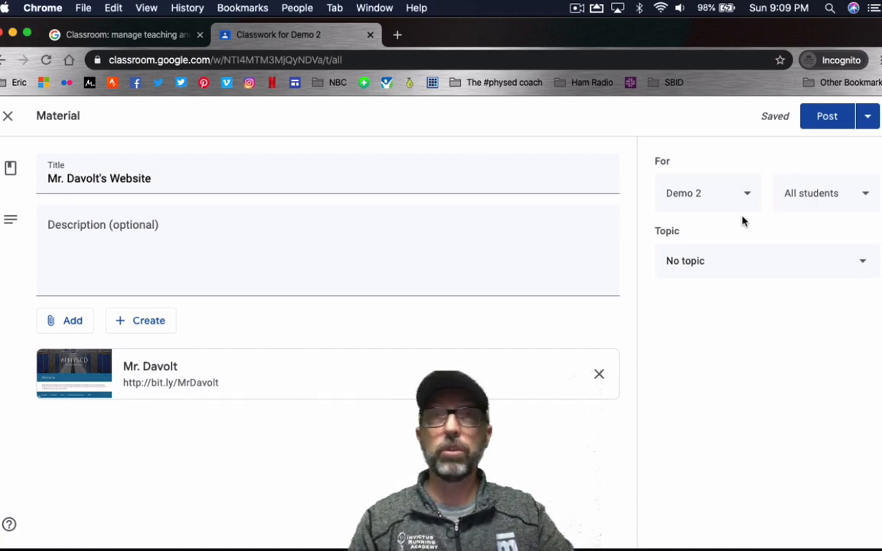
click(728, 265)
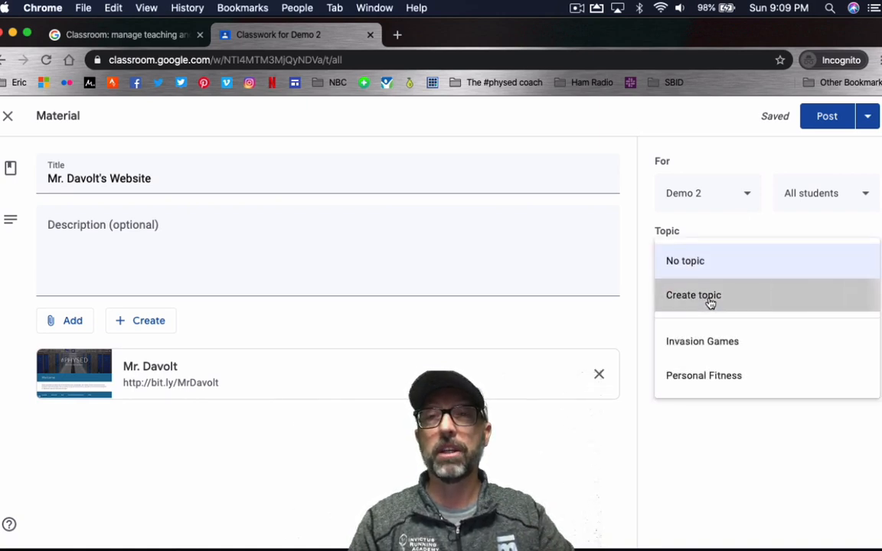
click(710, 302)
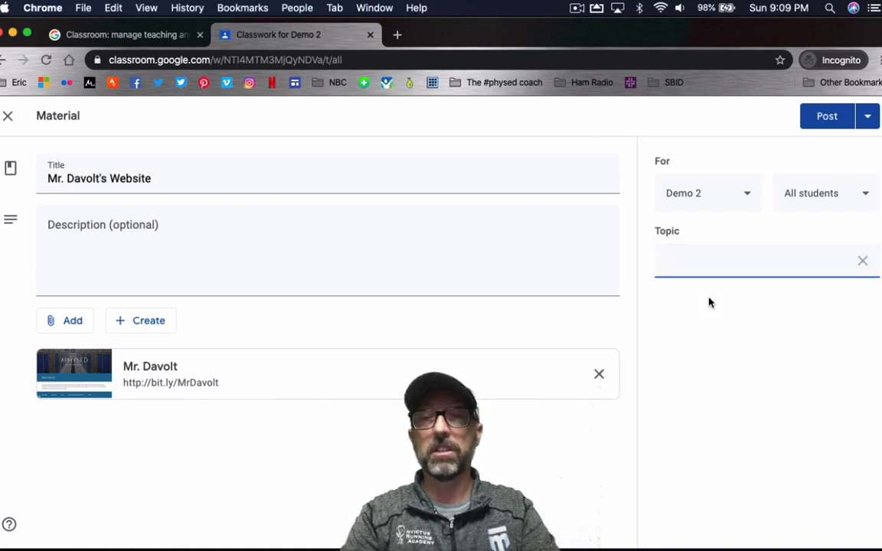
text(Material)
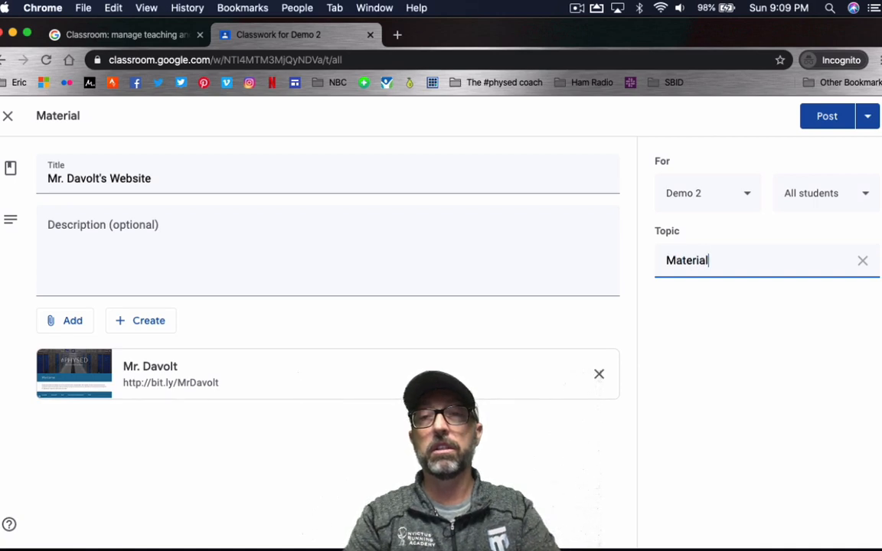
text(s)
click(799, 323)
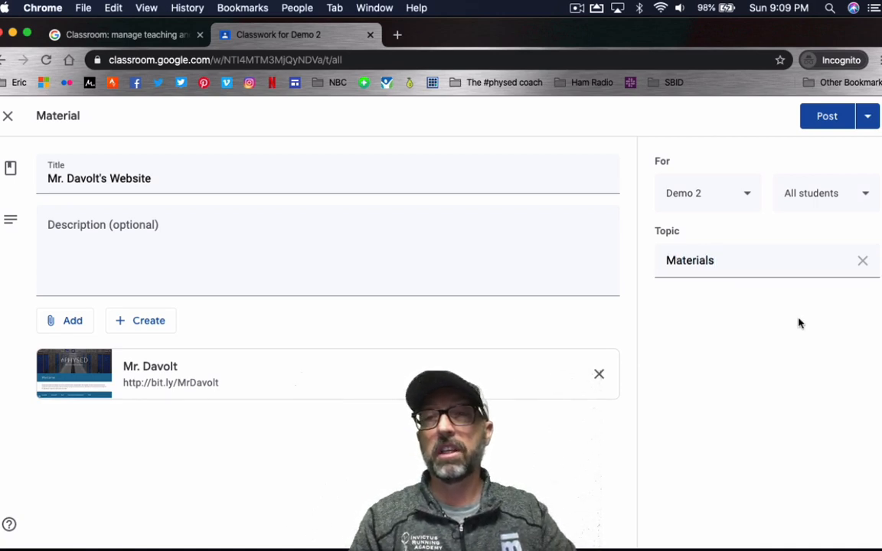
click(773, 259)
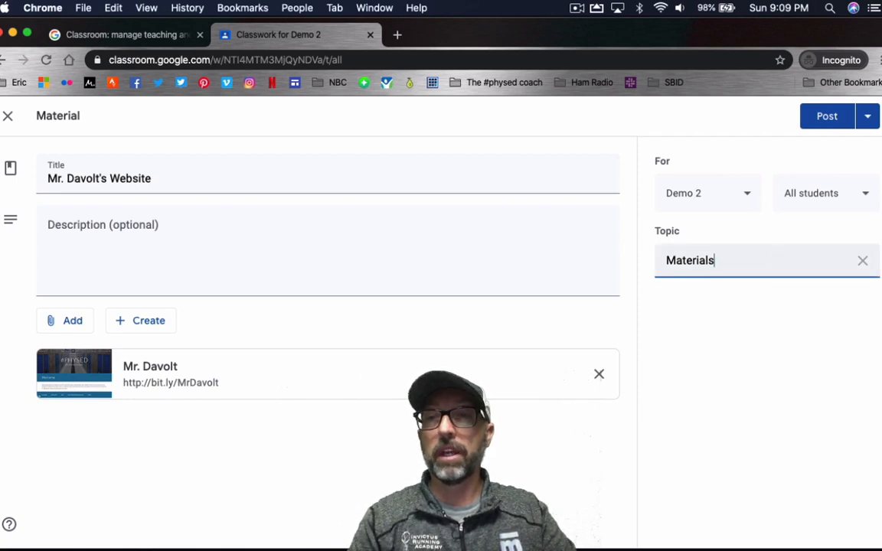
click(807, 321)
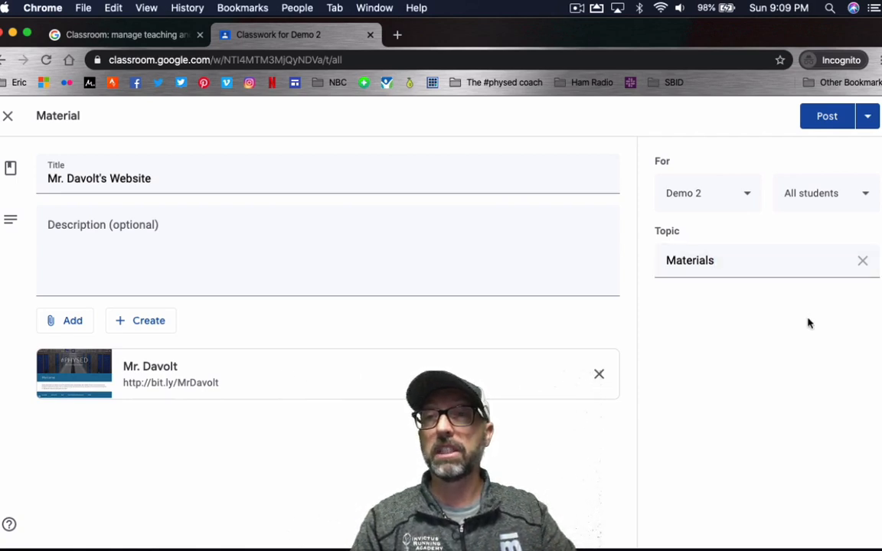
click(827, 116)
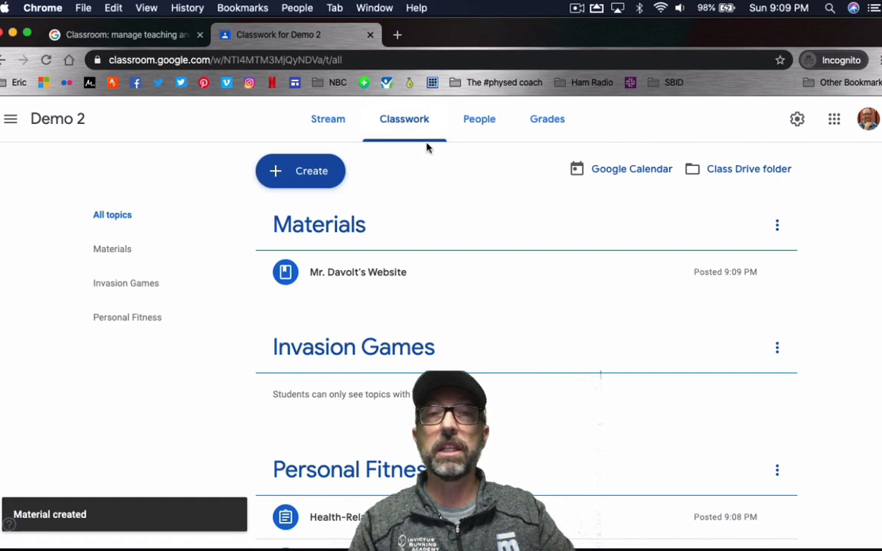
- Reuse the Muscle Video Organizer post from the archived 1st Period class as a Demo 2 assignment, without new copies of attachments
click(323, 173)
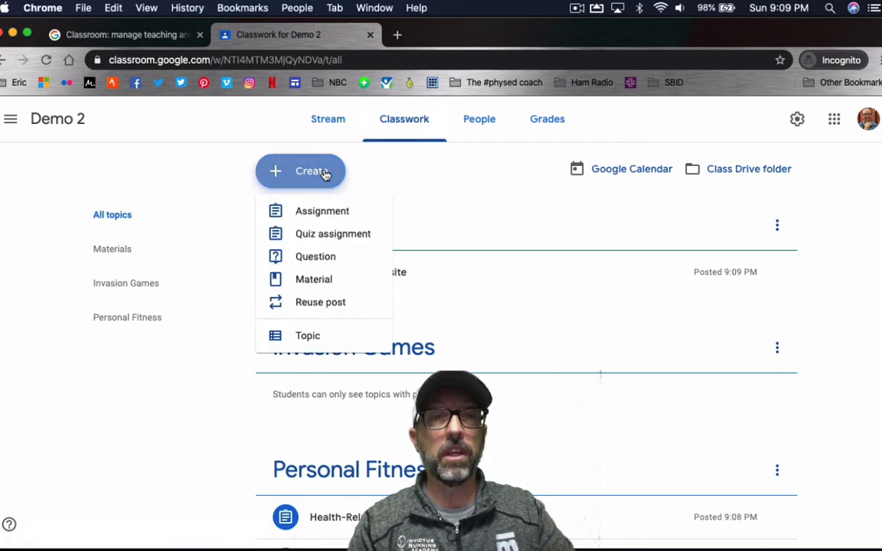
click(320, 302)
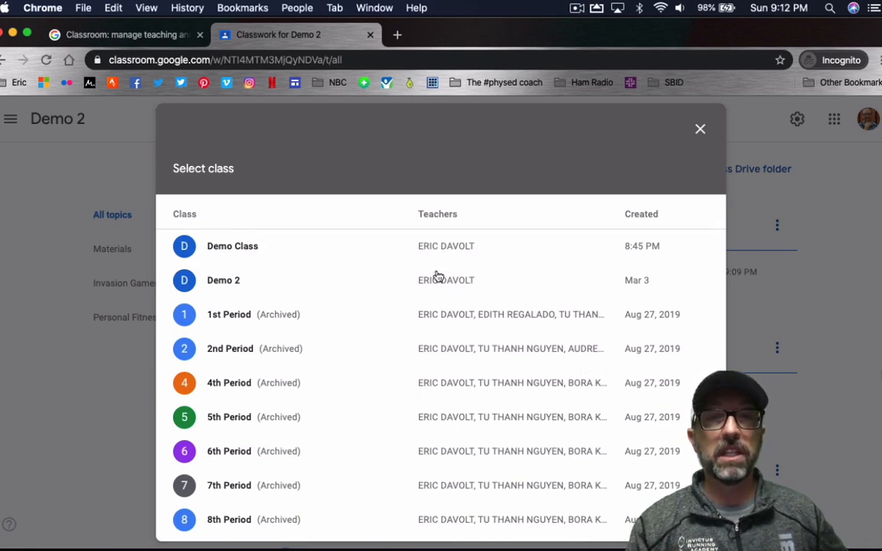
click(442, 321)
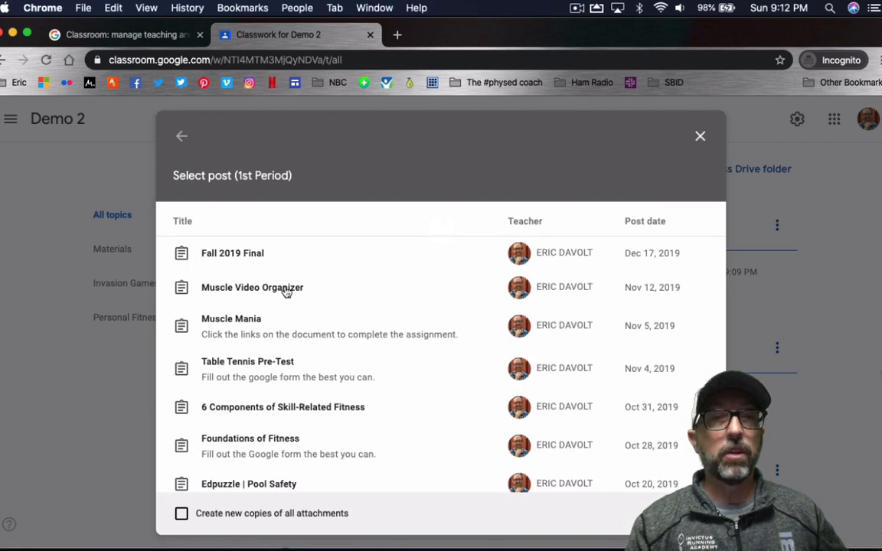
click(266, 294)
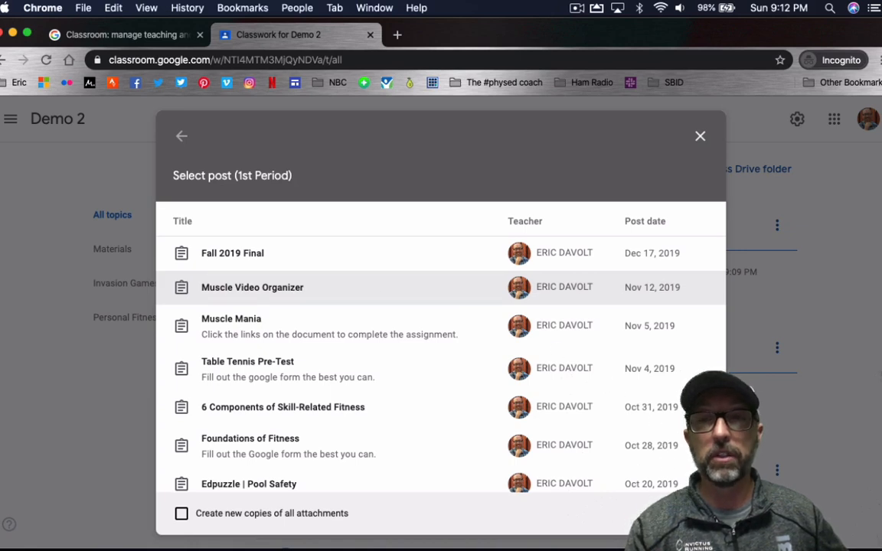
click(697, 514)
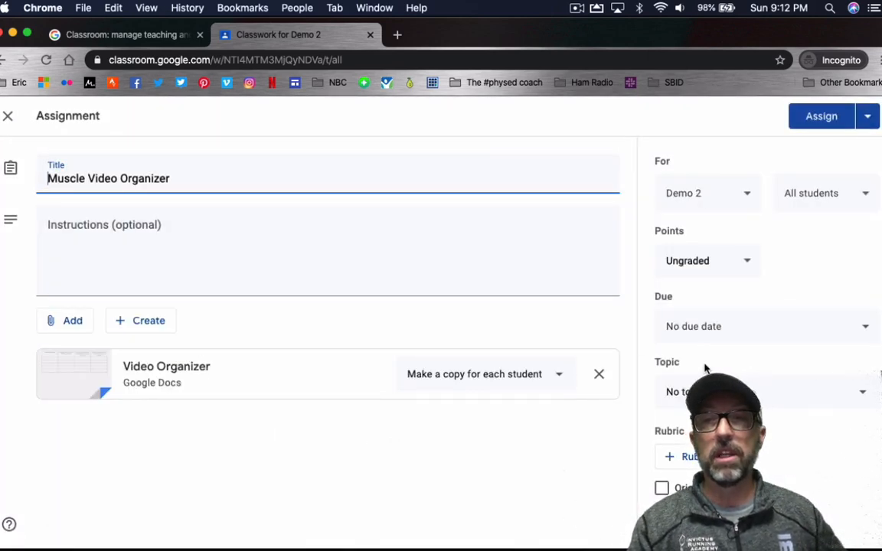
- File the reused Muscle Video Organizer assignment under the Personal Fitness topic and assign it to Demo 2
click(720, 391)
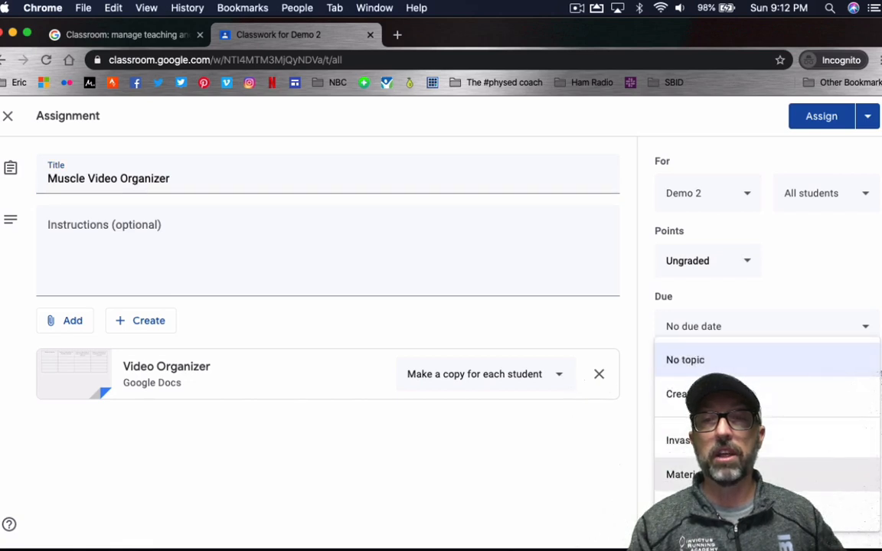
click(736, 509)
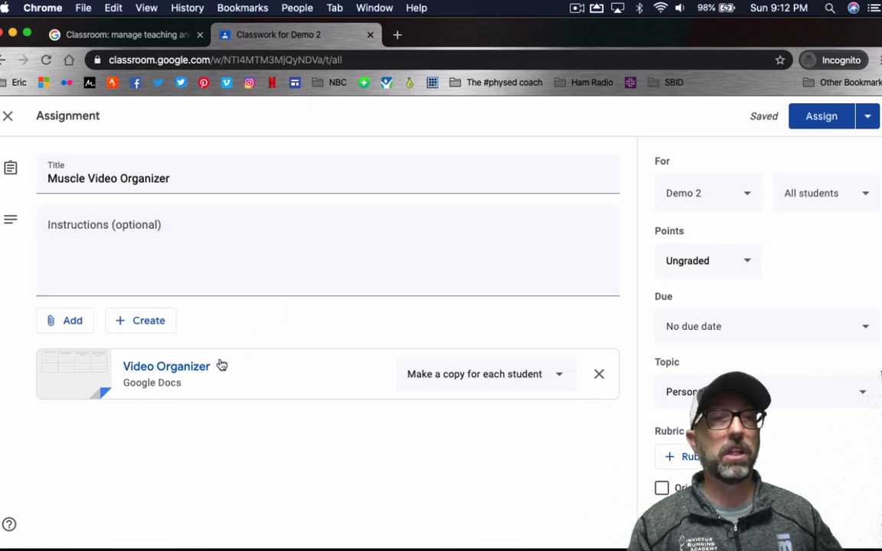
click(810, 123)
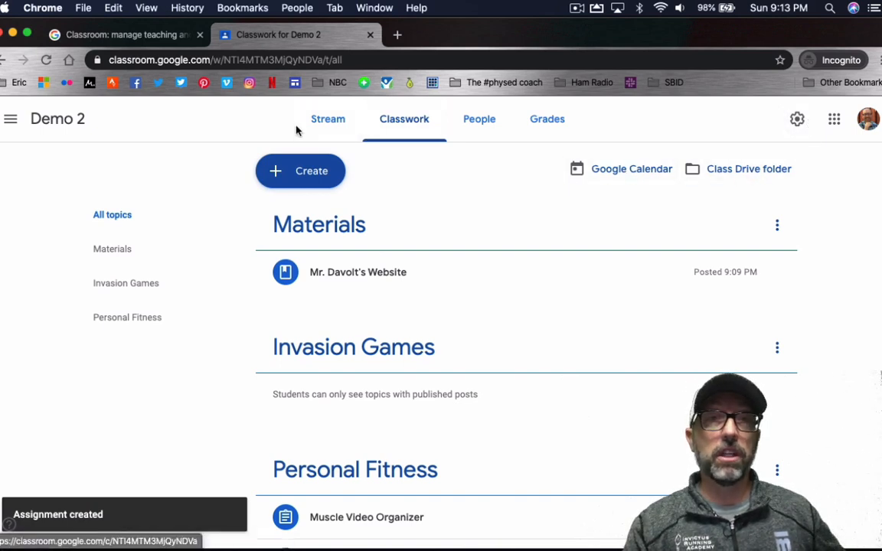
- Review the posts in the Demo 2 class stream and return to the overview of all classes
click(330, 128)
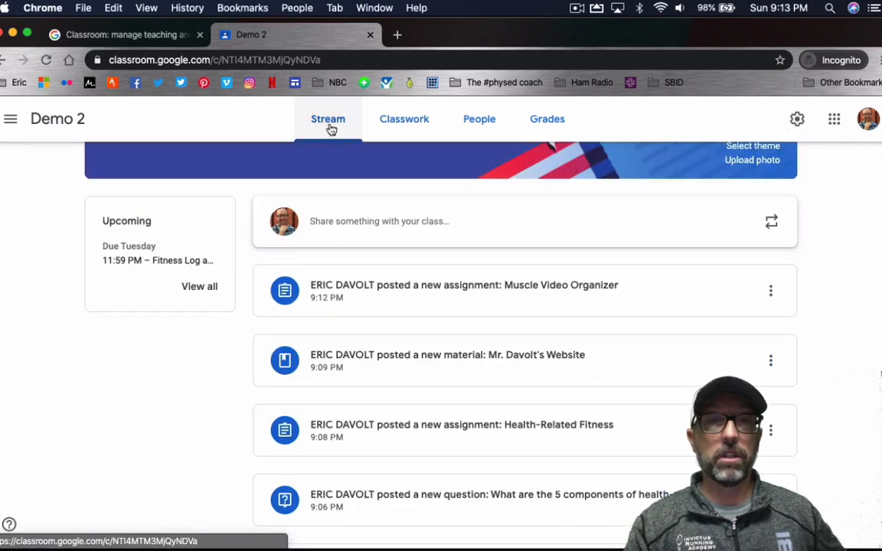
scroll(187, 227, up, 3)
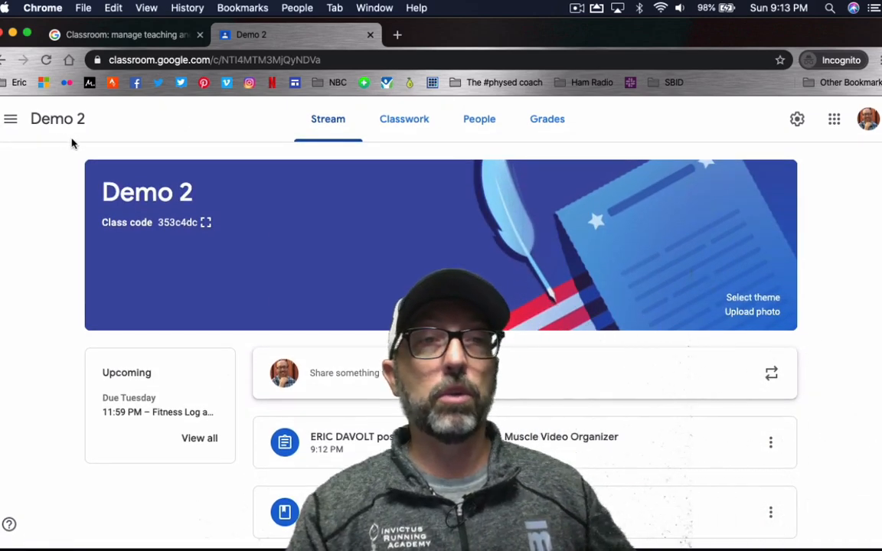
click(11, 120)
click(14, 121)
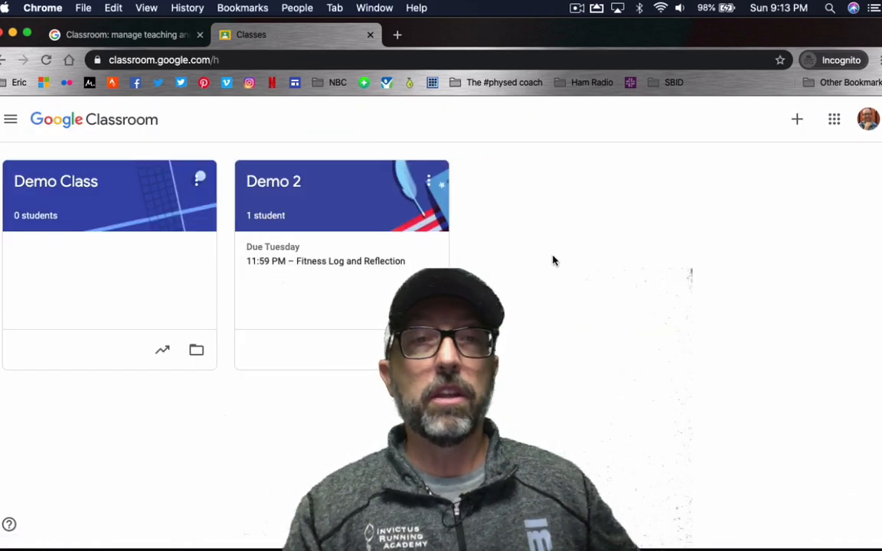